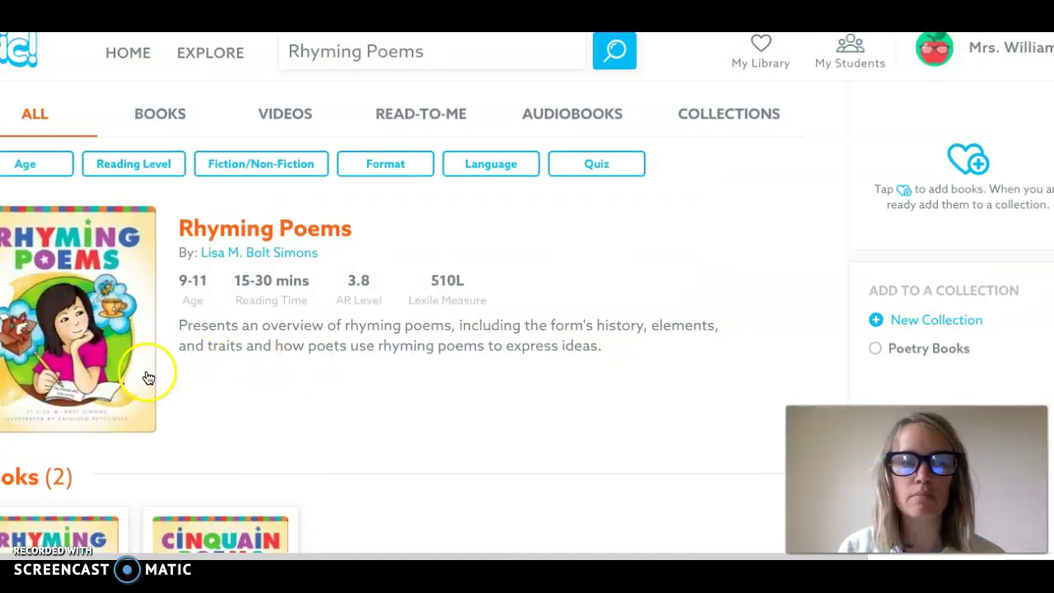
Step: Open the Rhyming Poems book and page through to 'What Is a Rhyming Poem?'
click(109, 301)
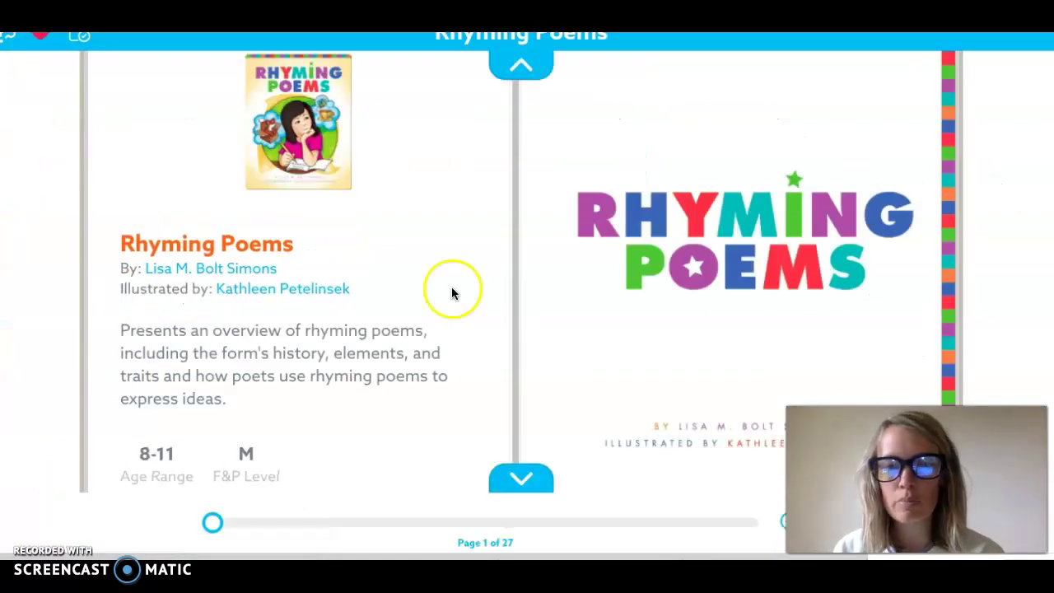
click(916, 293)
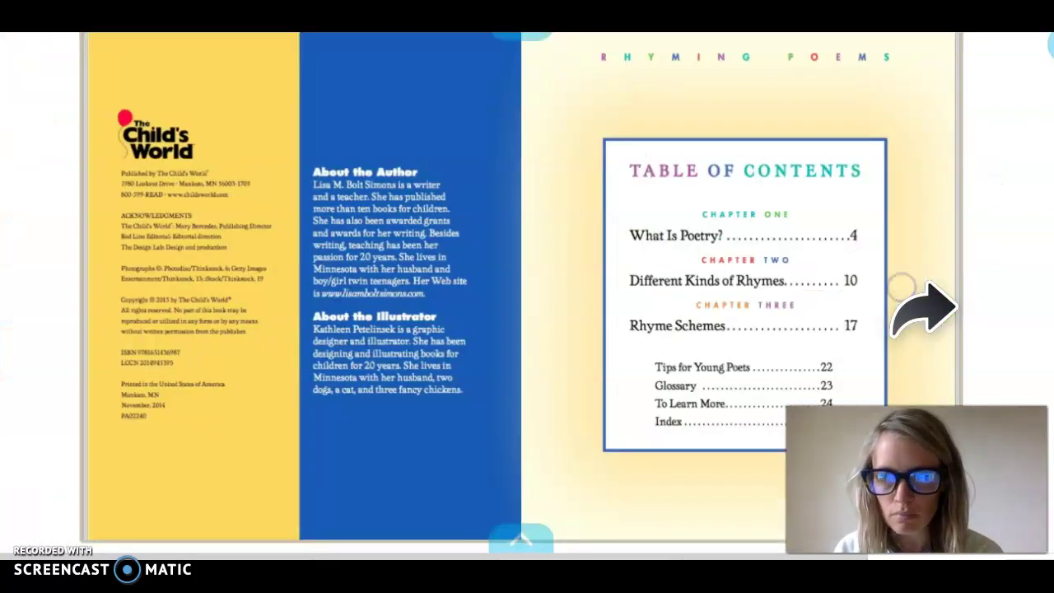
click(922, 306)
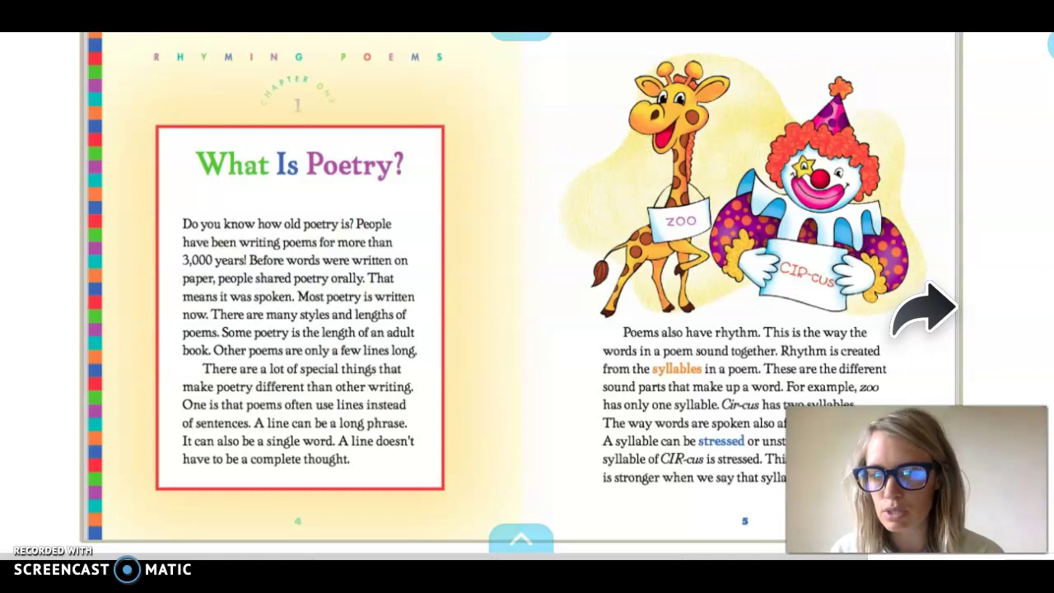
click(923, 307)
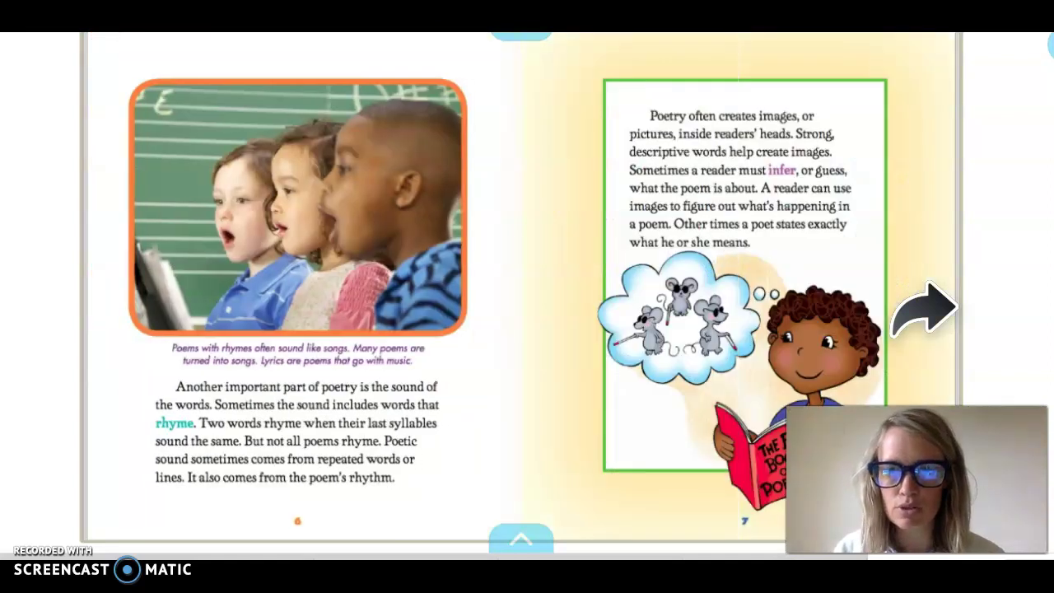
click(923, 307)
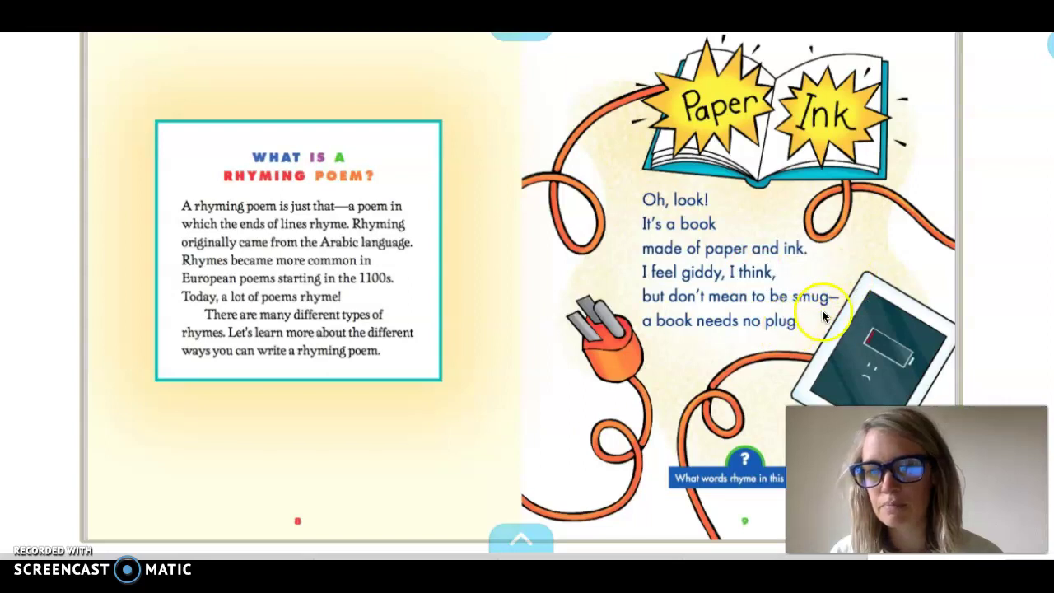
Step: Highlight the rhyming words 'book' and 'plug', then turn to pages 10–11
click(698, 224)
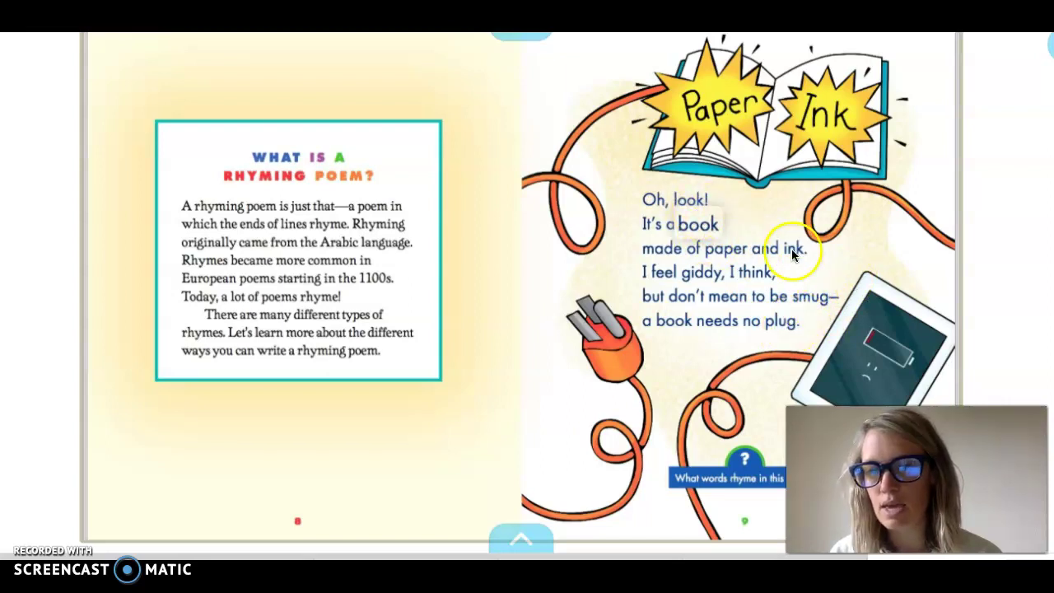
click(780, 323)
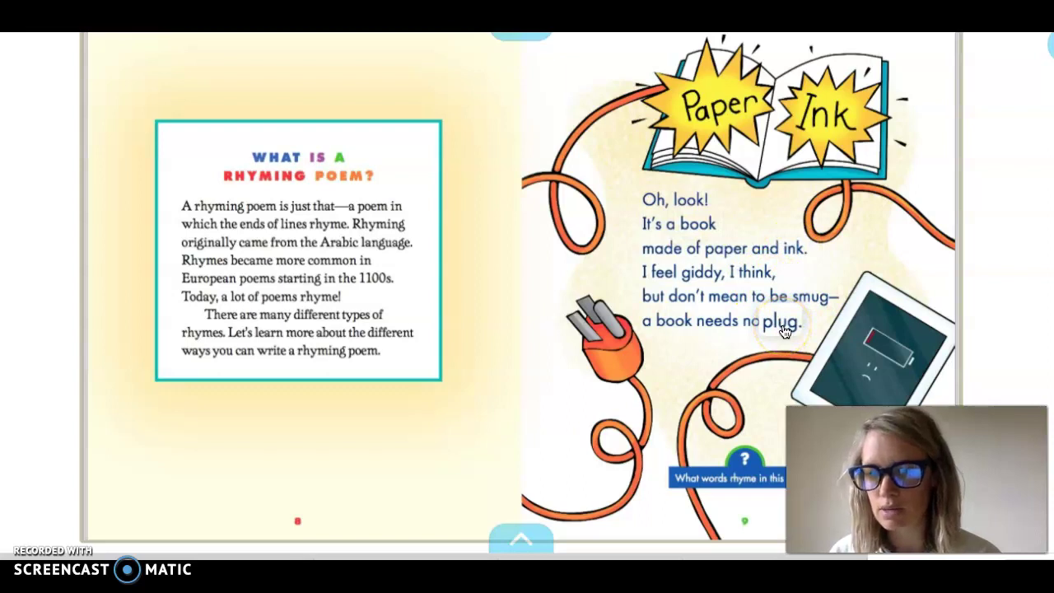
click(902, 293)
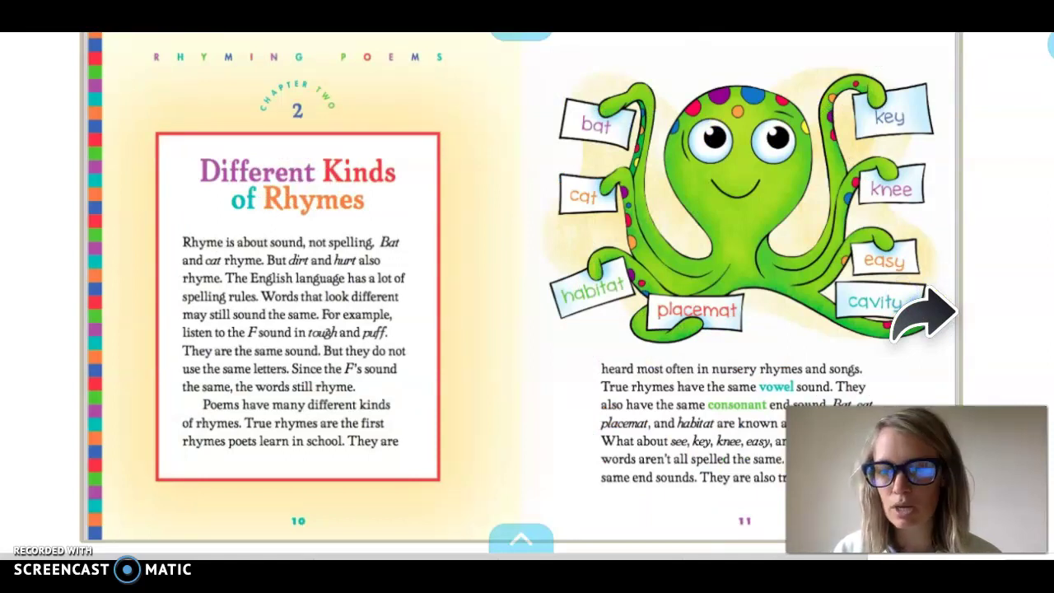
Step: Page past Slant Rhymes, Eye Rhymes and Rhyme Schemes to reach pages 20–21
click(902, 293)
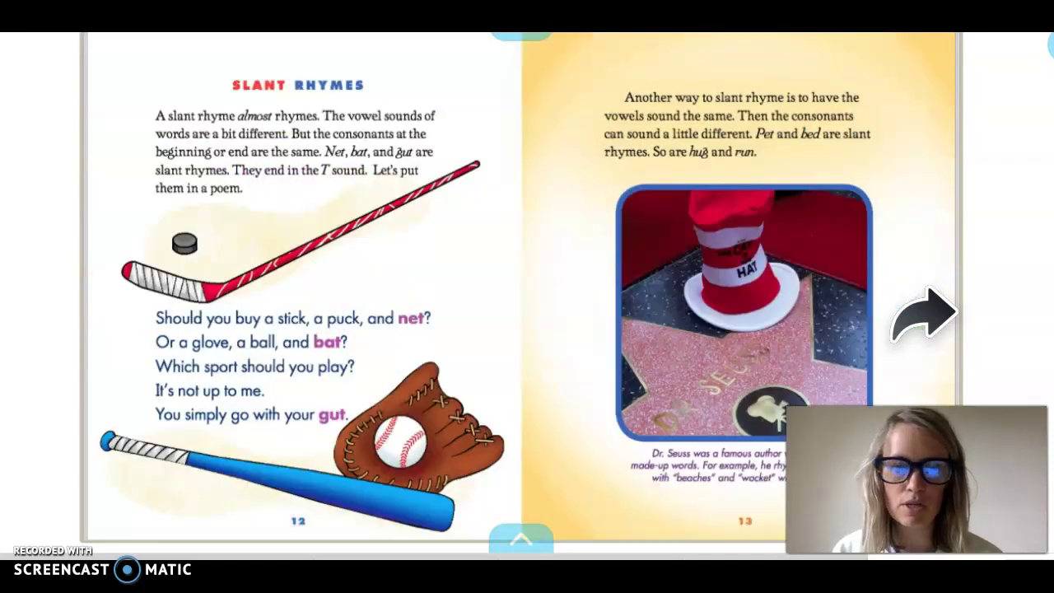
click(902, 293)
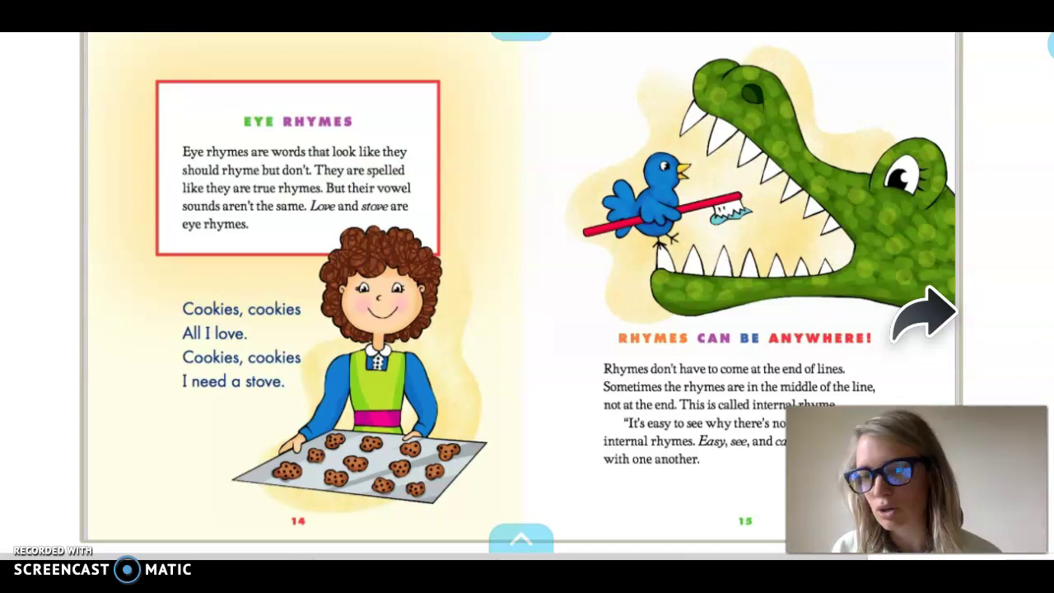
key(Right)
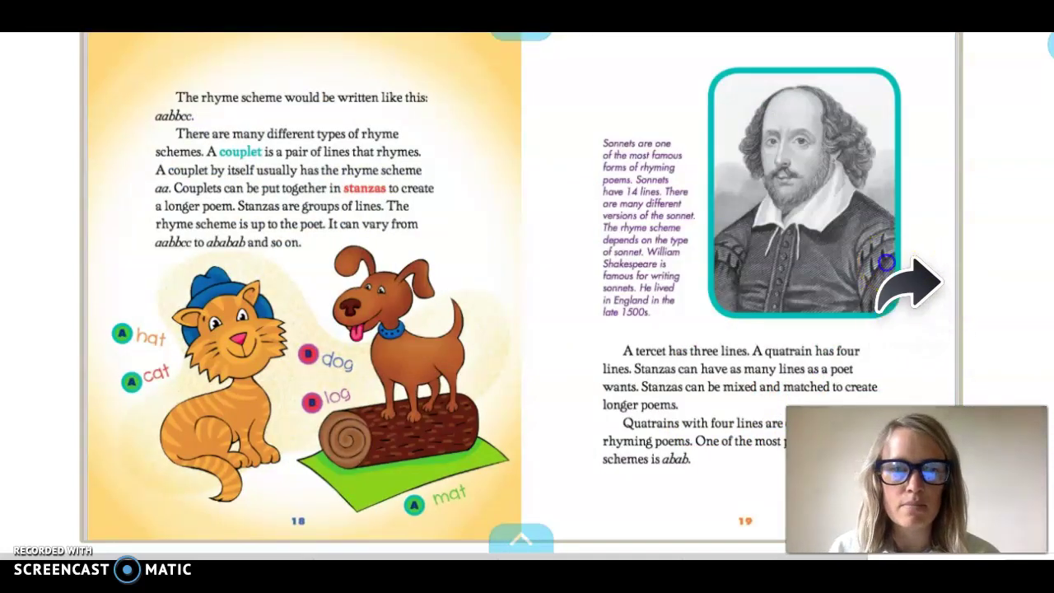
click(889, 267)
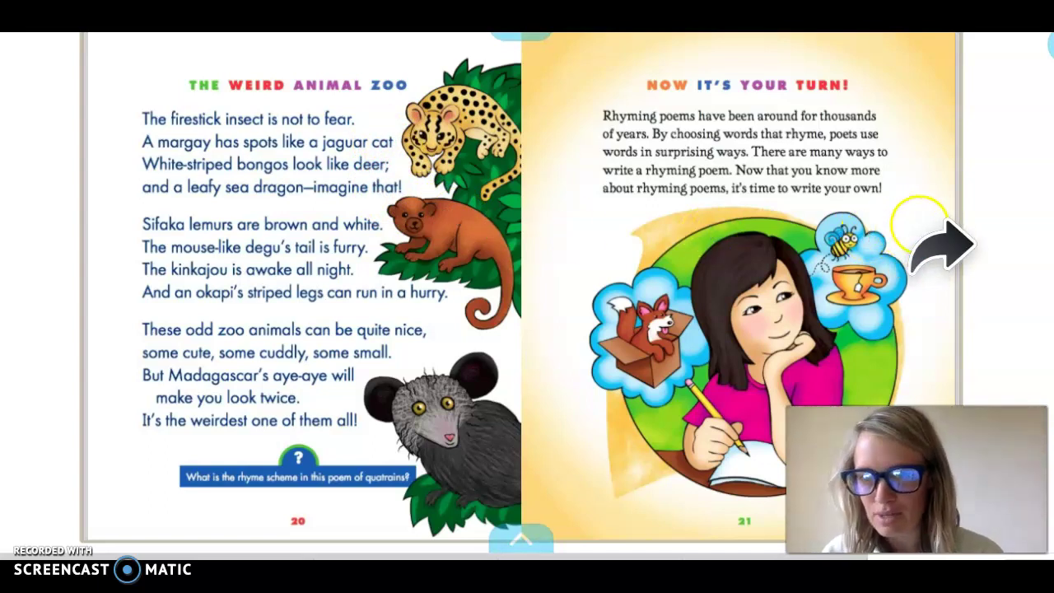
Step: View the Tips for Young Poets and Glossary pages, close the reader, and dismiss the account list
click(909, 230)
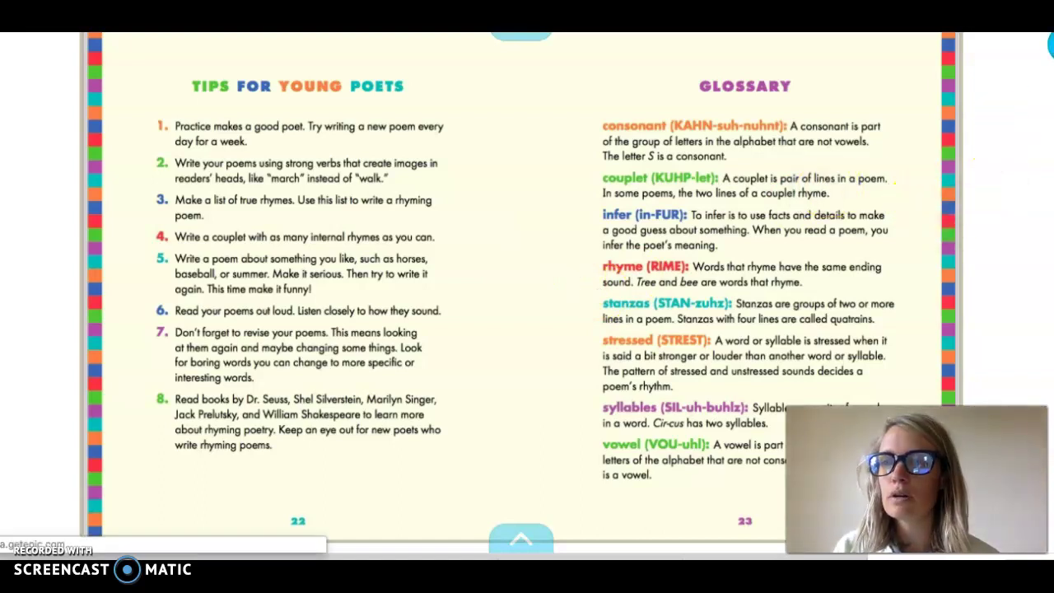
click(1050, 46)
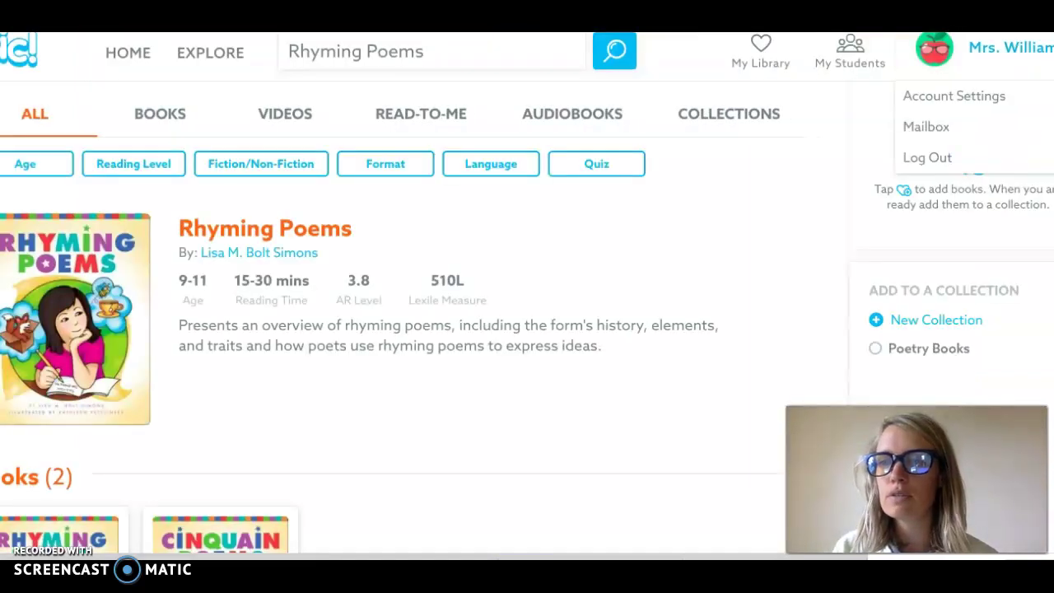
click(745, 252)
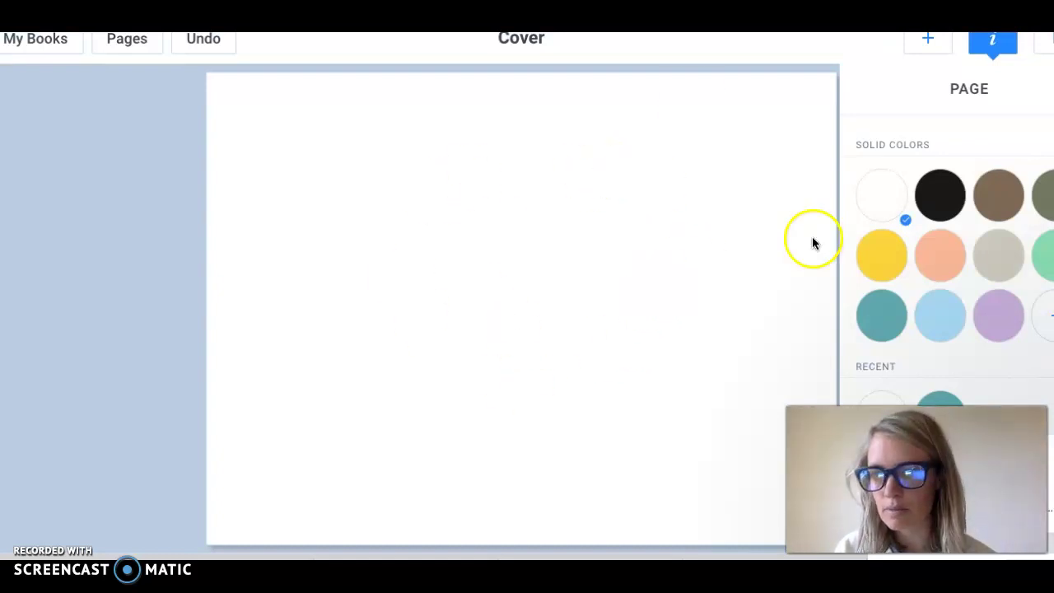
Step: Colour the cover teal and add a 'My Book of Poetry' text box with the author byline
click(1041, 260)
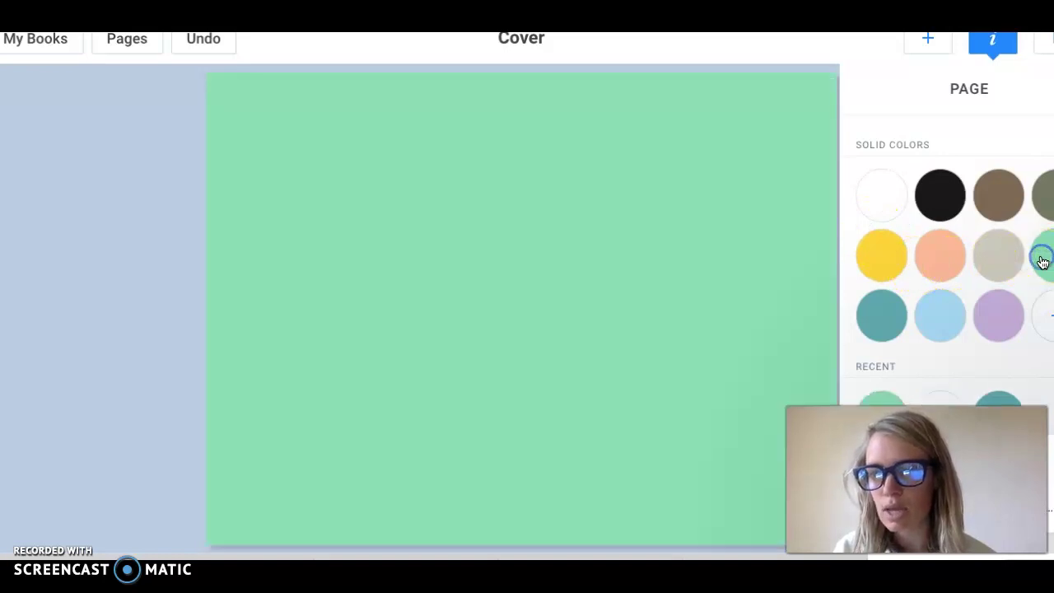
click(878, 321)
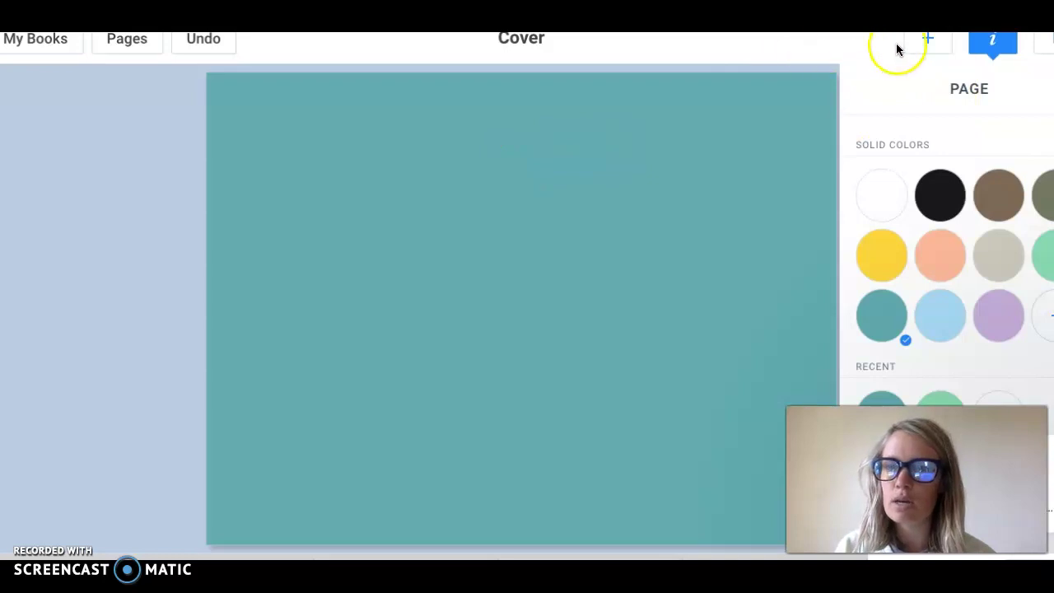
click(926, 40)
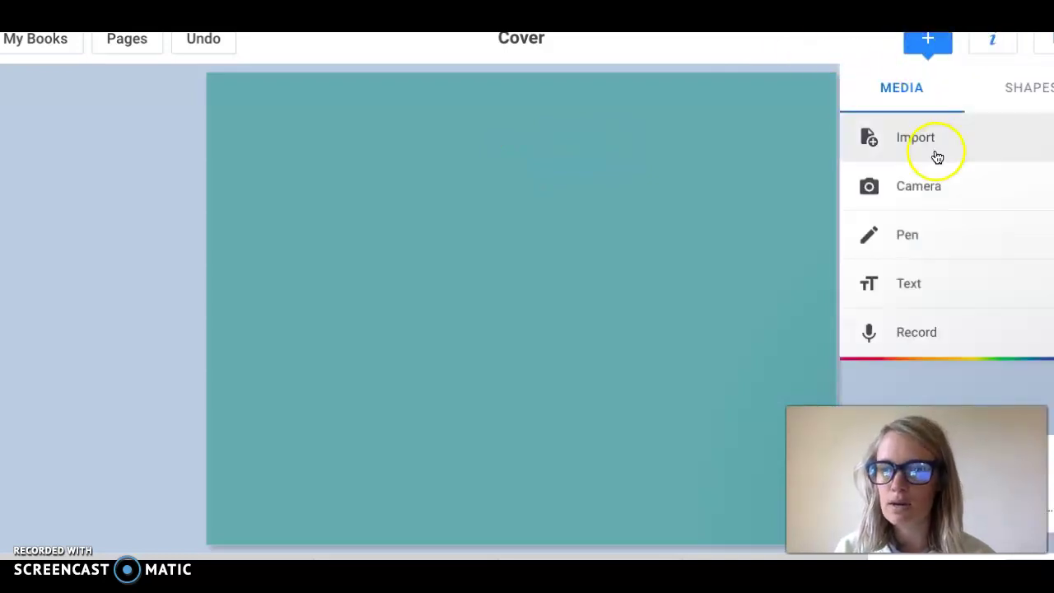
click(894, 290)
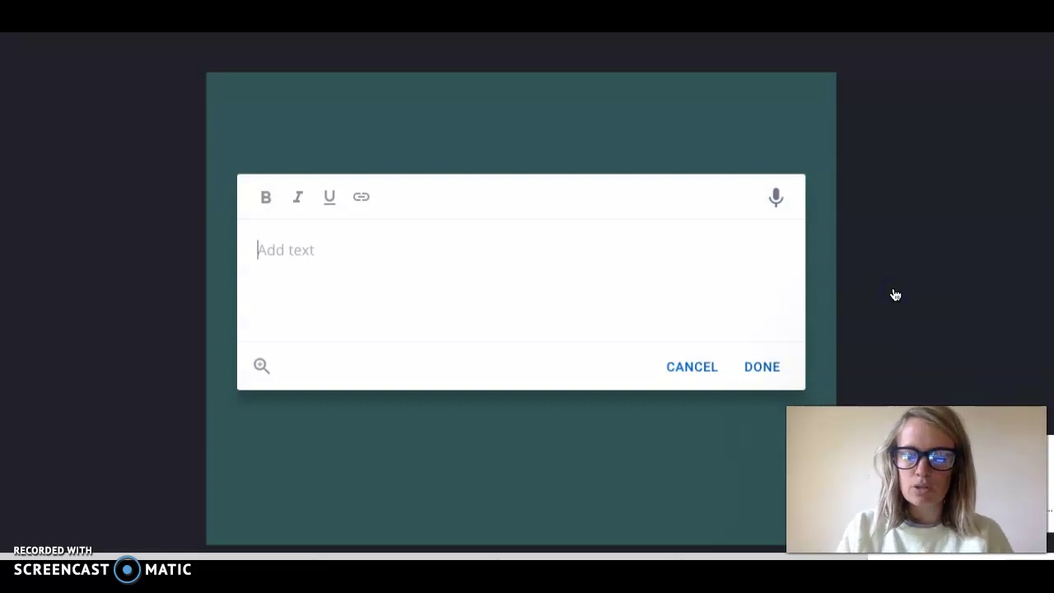
text(My Book)
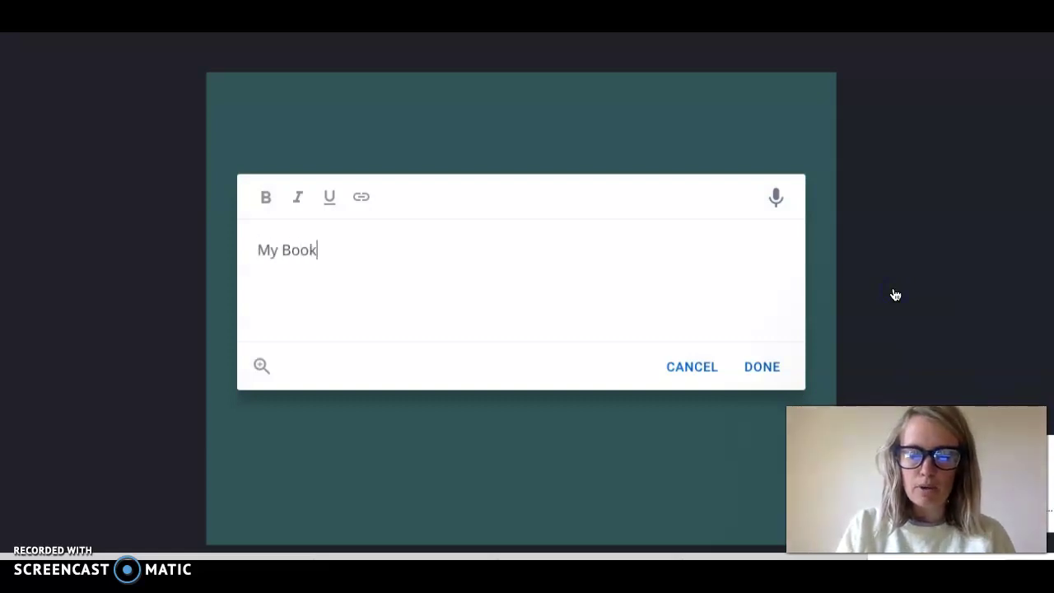
text( of poetry)
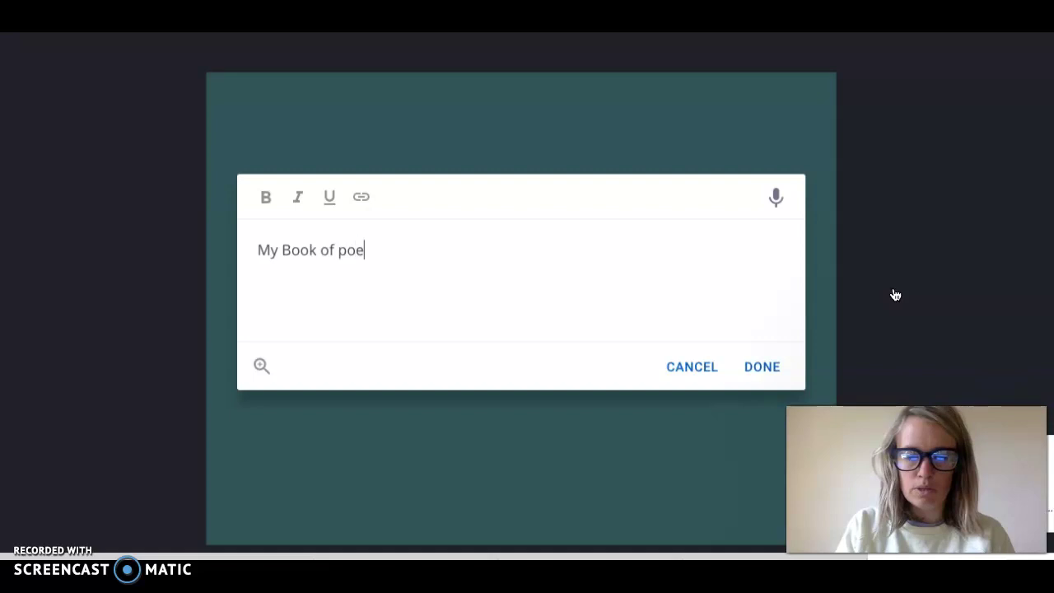
key(BackSpace)
key(BackSpace)
key(BackSpace)
key(BackSpace)
key(BackSpace)
key(BackSpace)
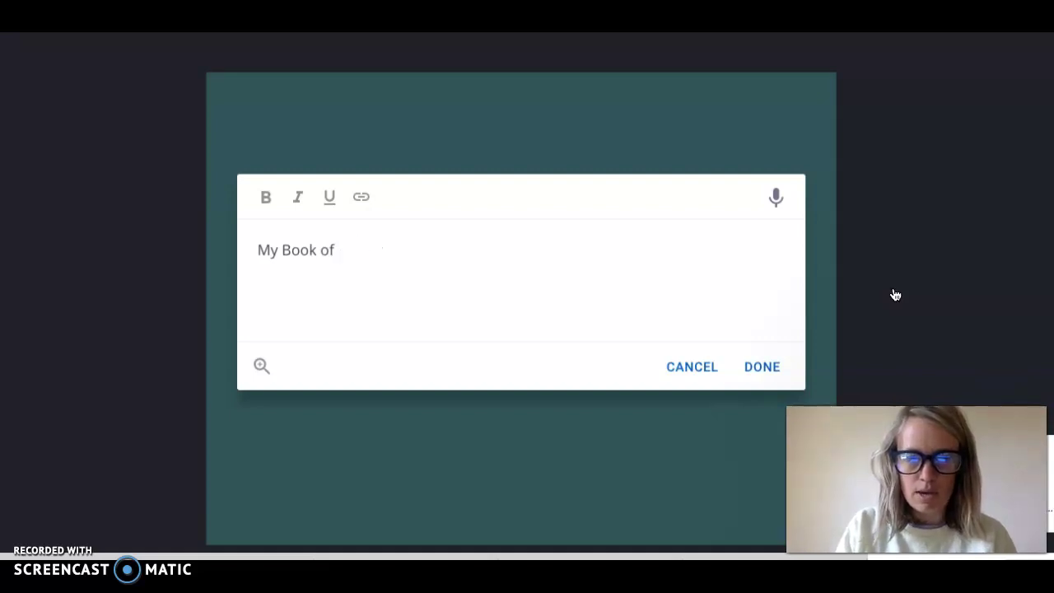
text(Poery)
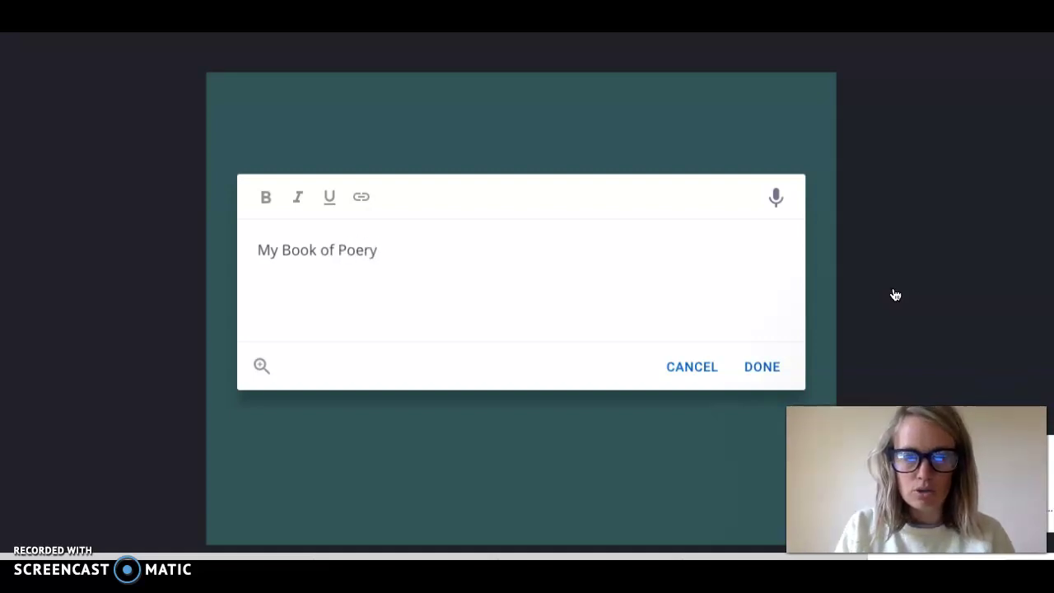
key(BackSpace)
key(BackSpace)
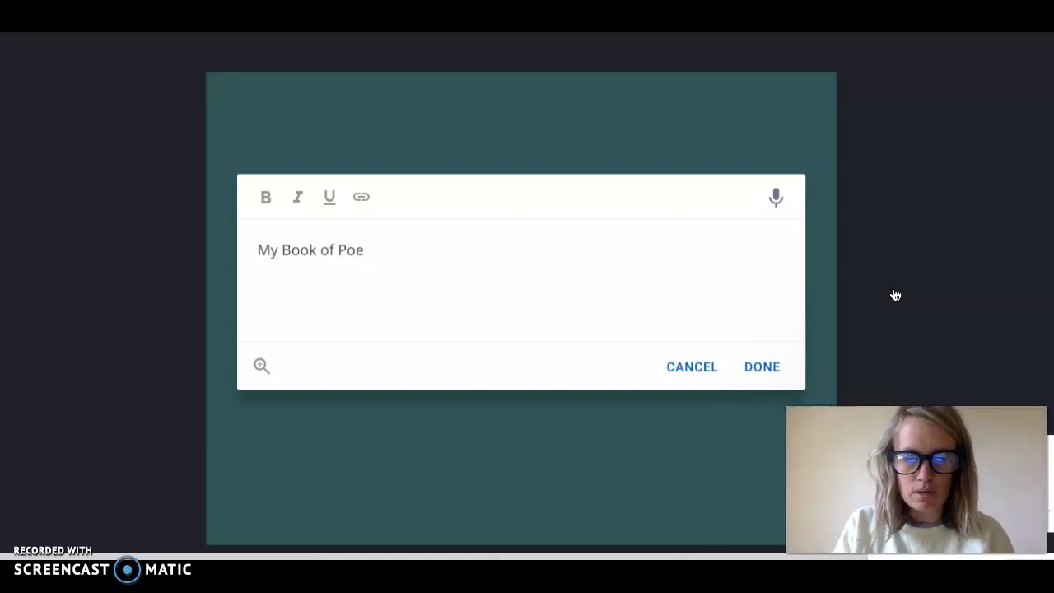
text(try)
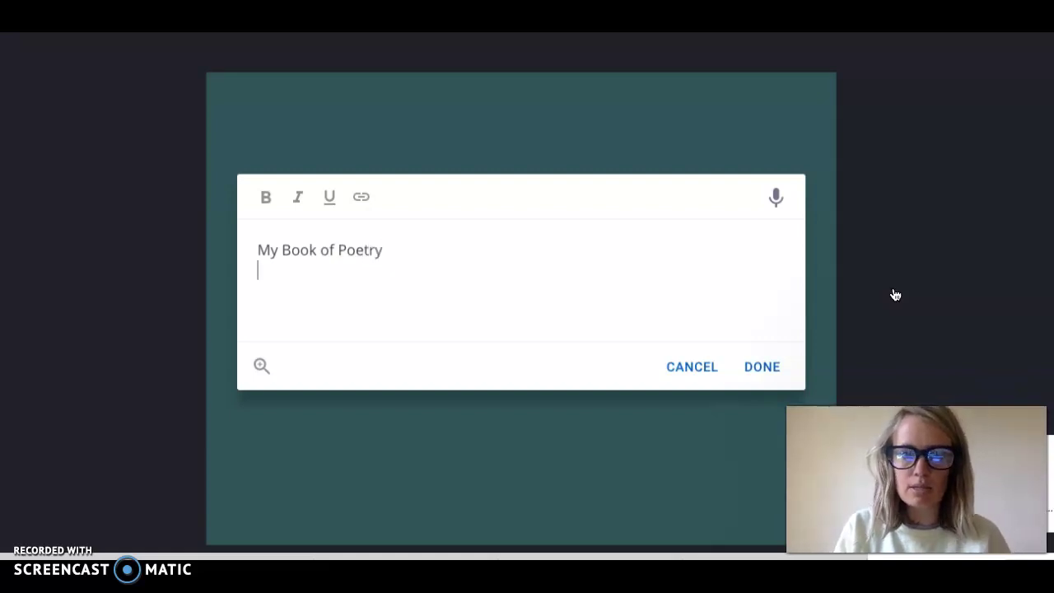
text(M)
key(BackSpace)
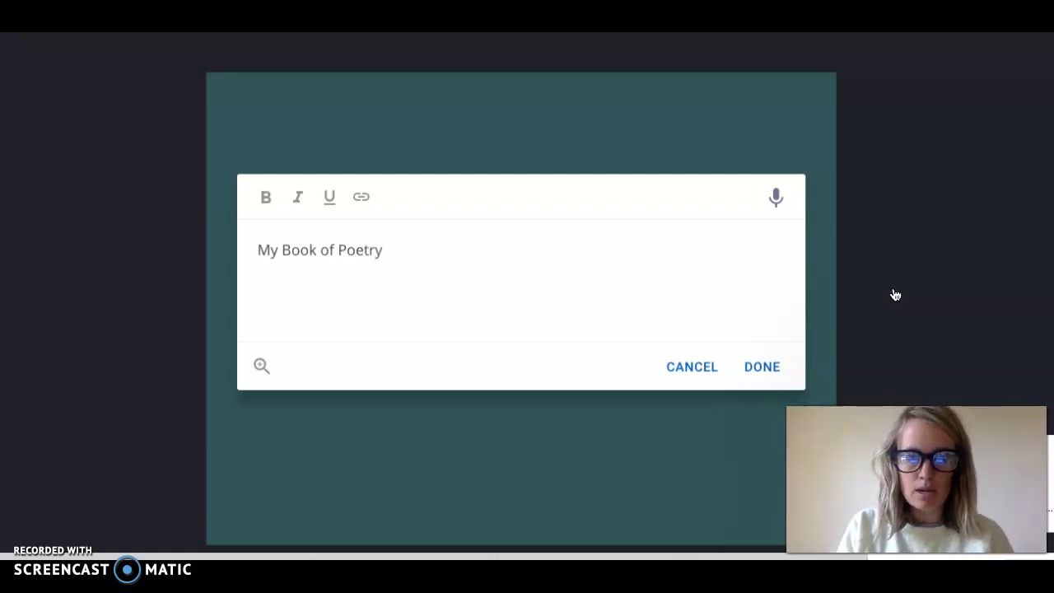
text(By: M)
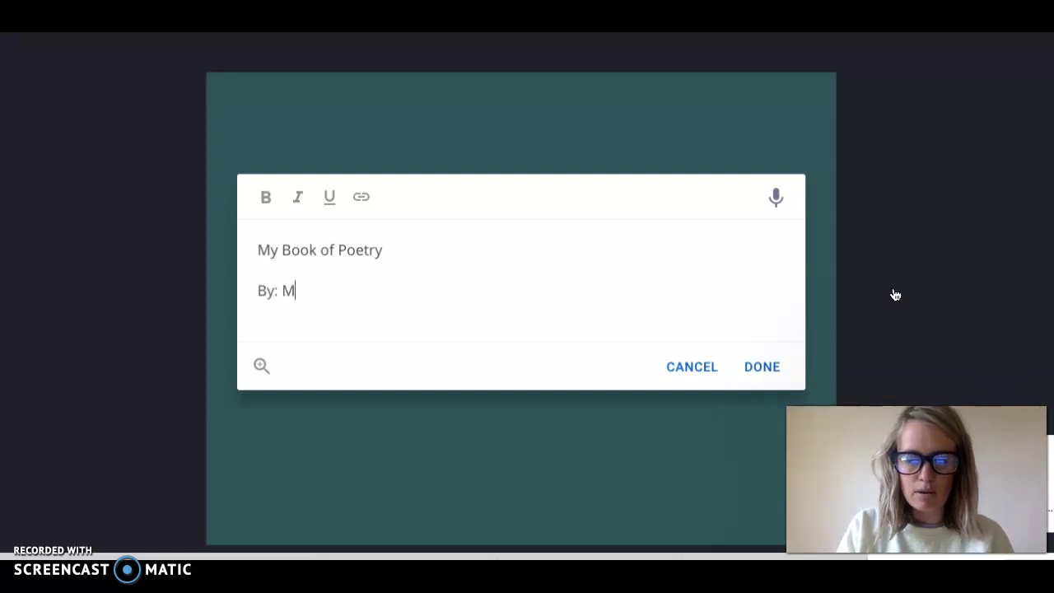
text(rs. W)
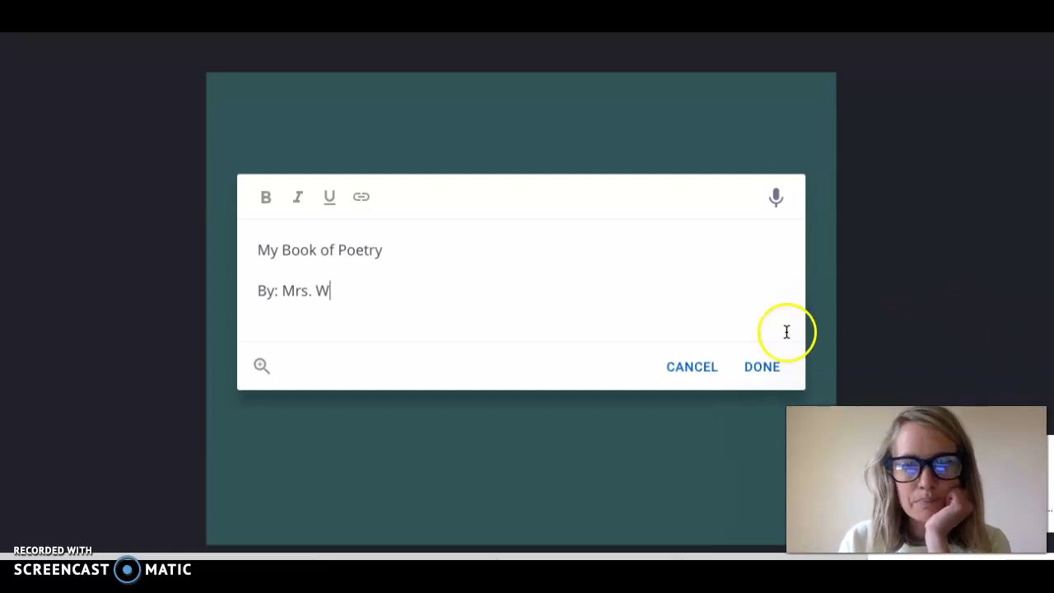
click(763, 367)
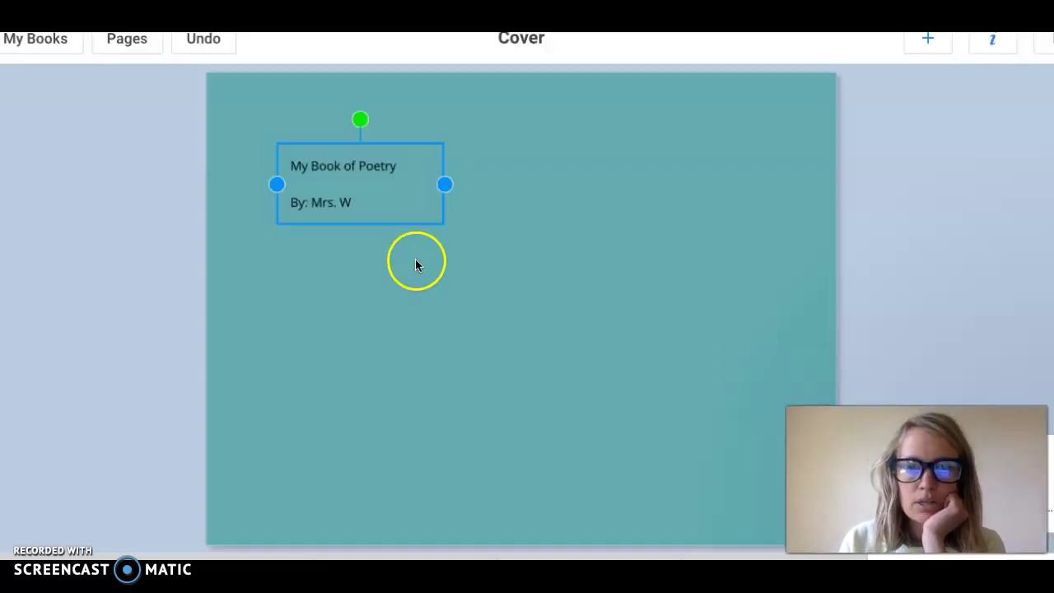
Step: Widen the cover title box, set its font size to 68, centre it, then go to page 2
drag(445, 185, 673, 223)
click(453, 179)
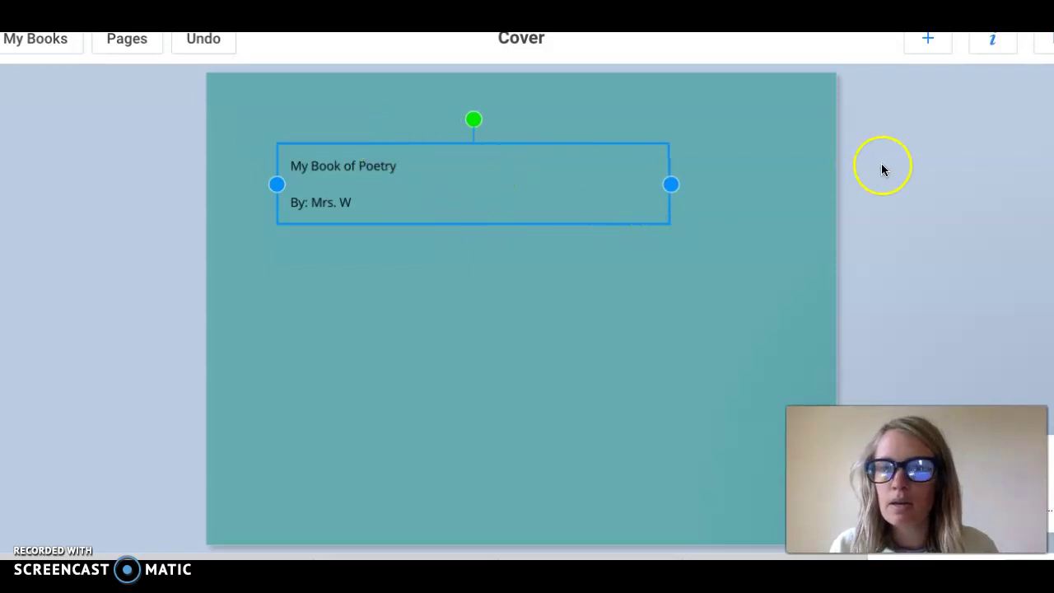
click(994, 51)
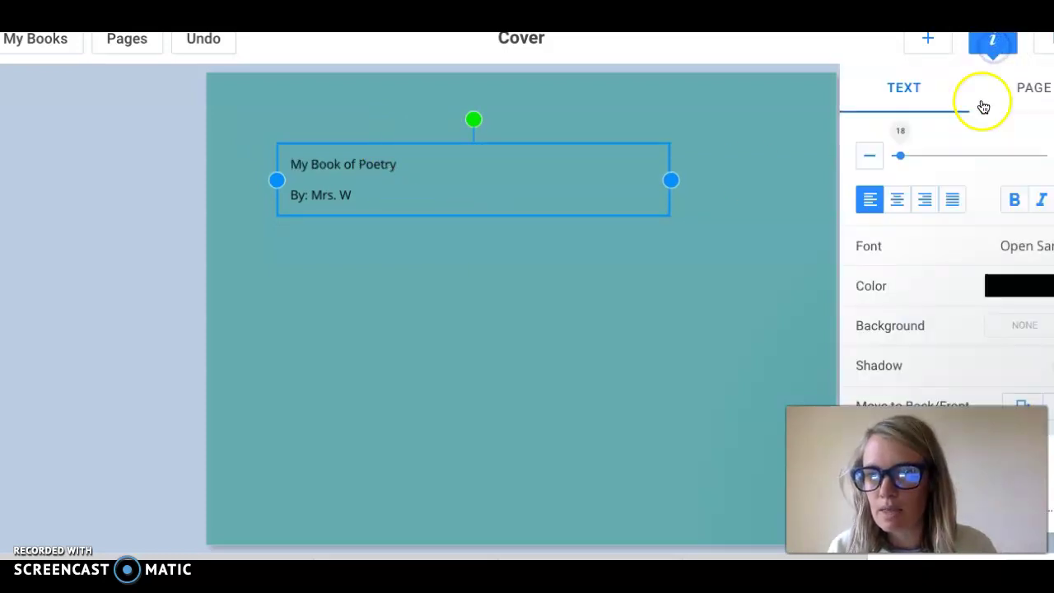
mouse_move(901, 156)
mouse_down()
mouse_move(927, 158)
mouse_move(917, 156)
mouse_up()
drag(494, 219, 542, 219)
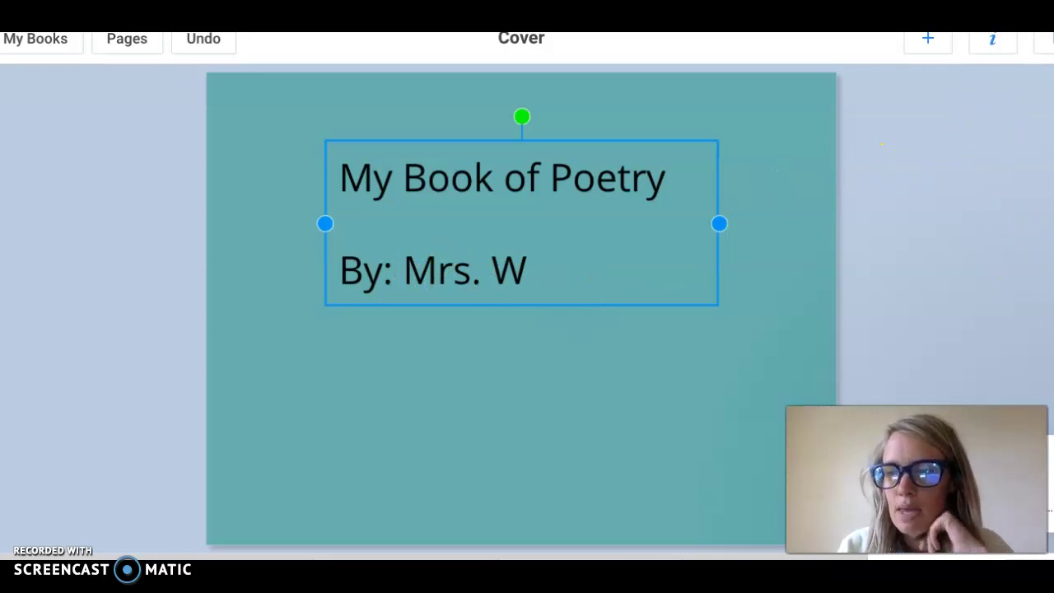
key(Right)
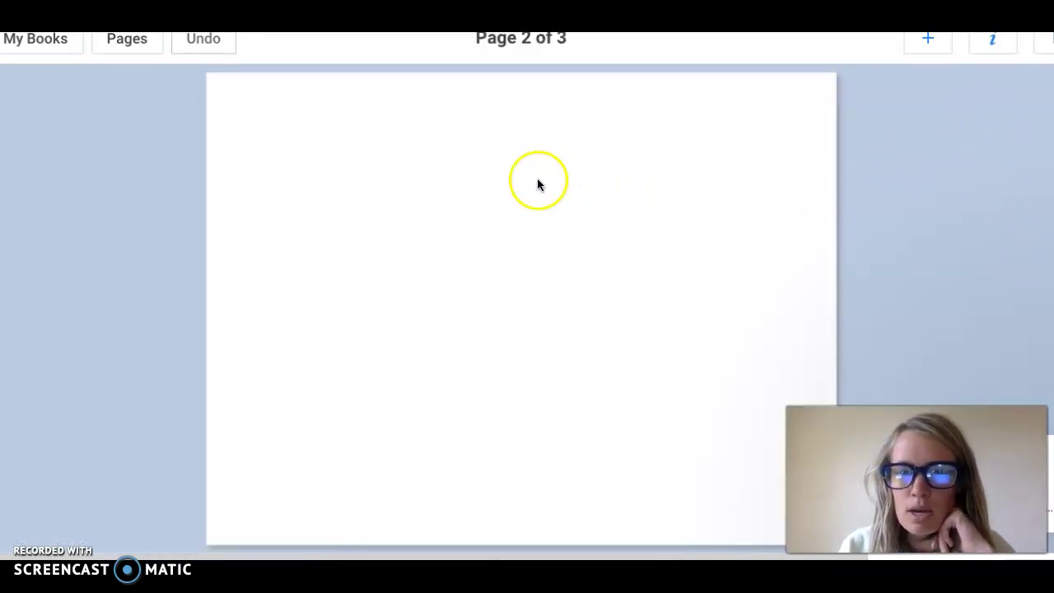
Step: Give page 2 a peach background
click(939, 40)
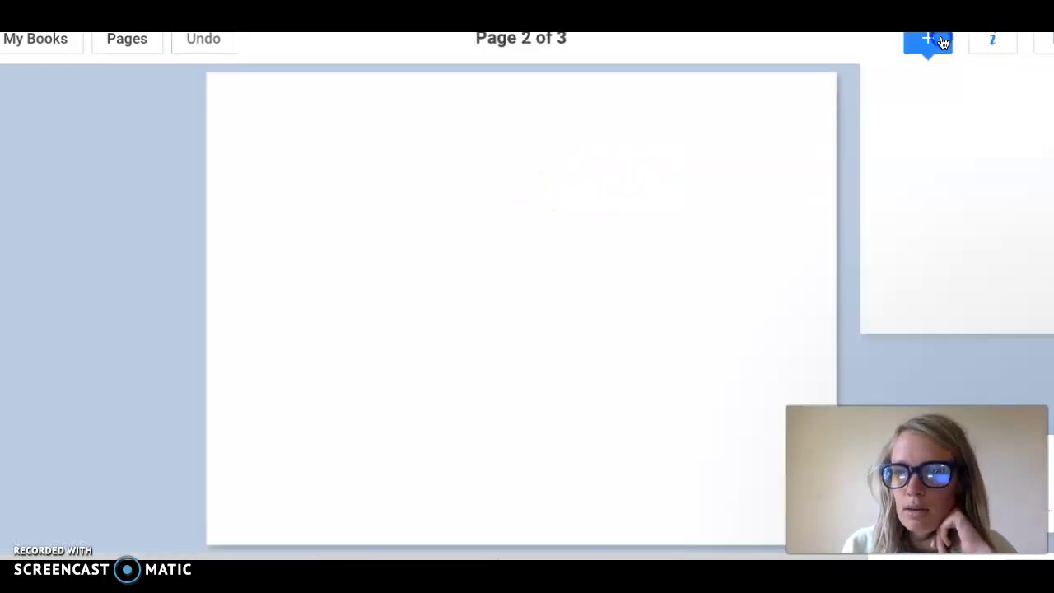
click(992, 40)
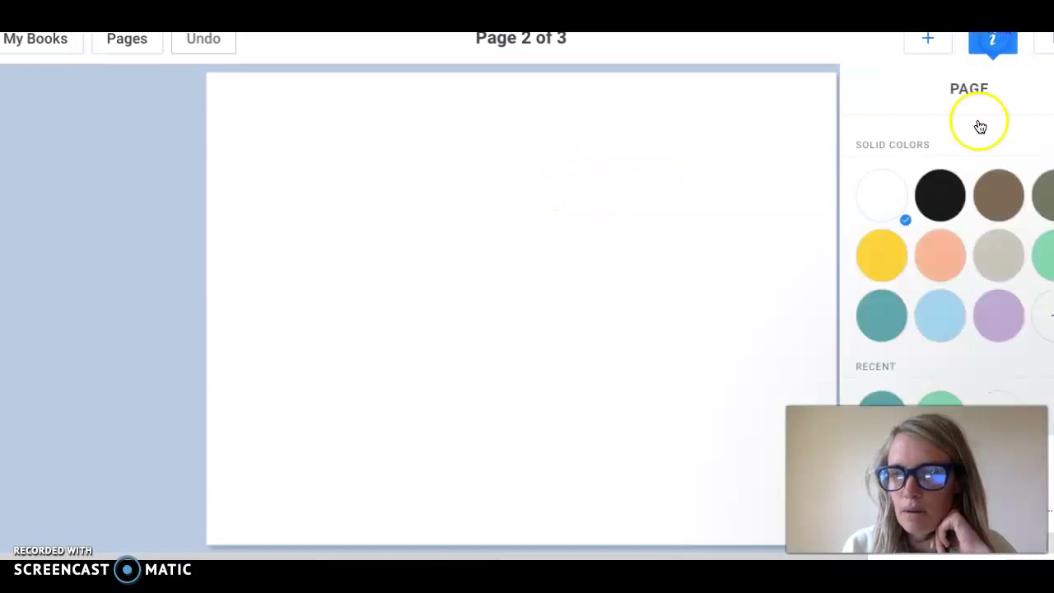
click(947, 247)
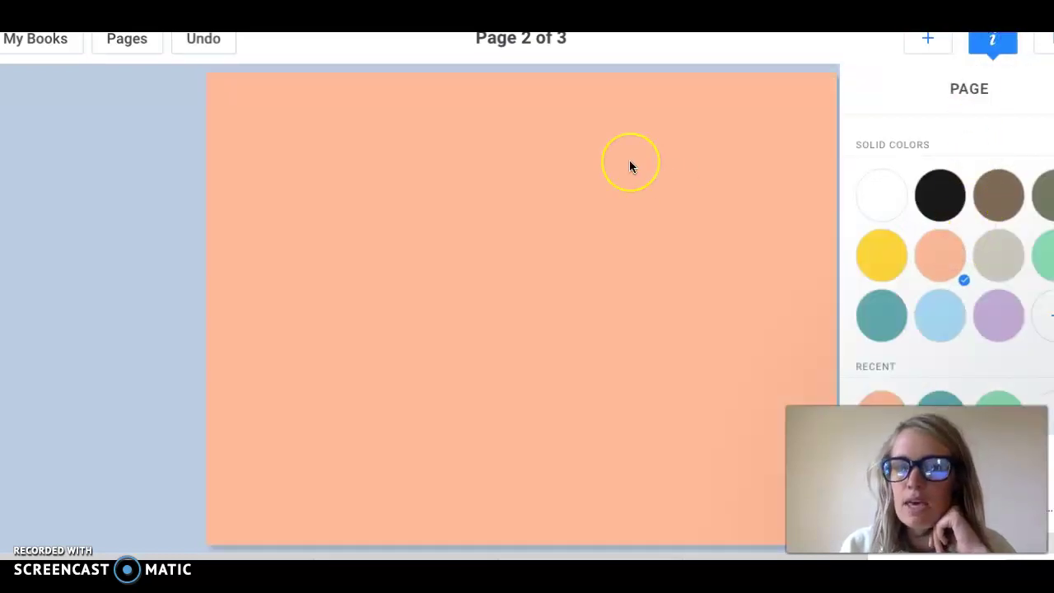
Step: Add a text box headed 'Rhyming Poem: Fun with my Dogs' and start a new line
click(920, 45)
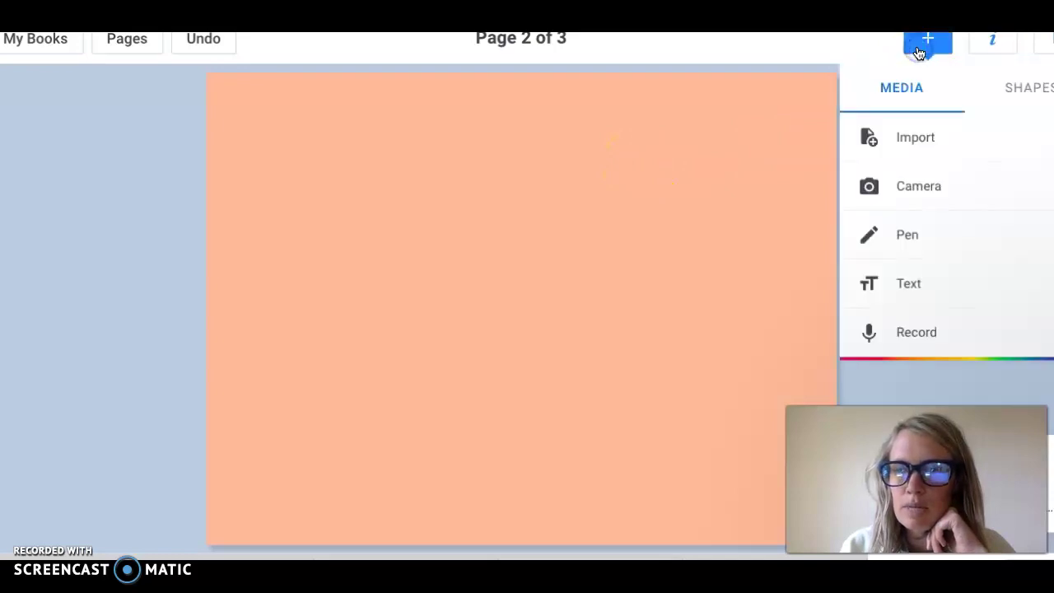
click(918, 283)
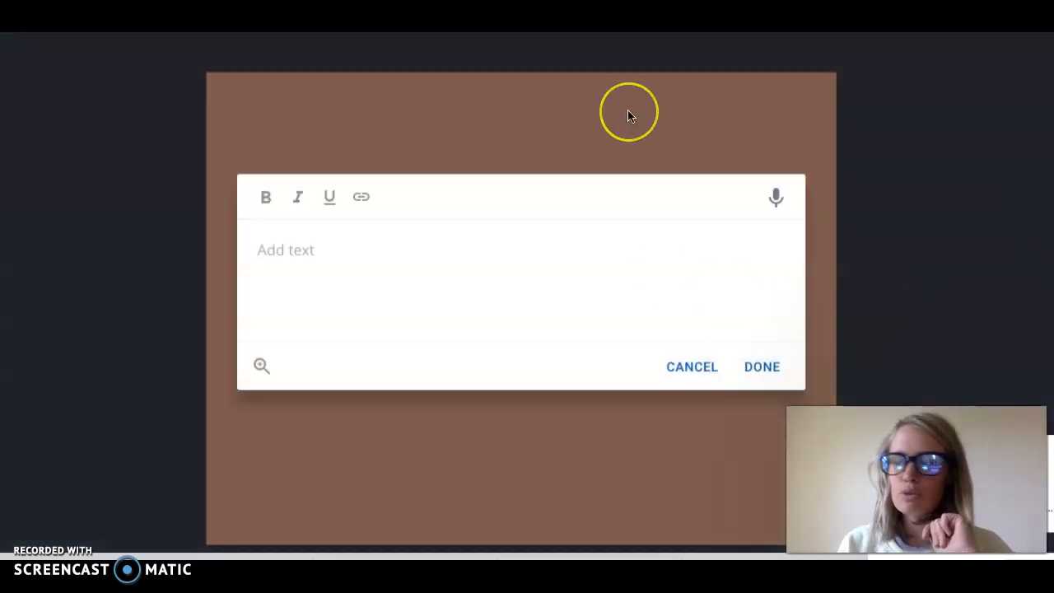
text(Rhym)
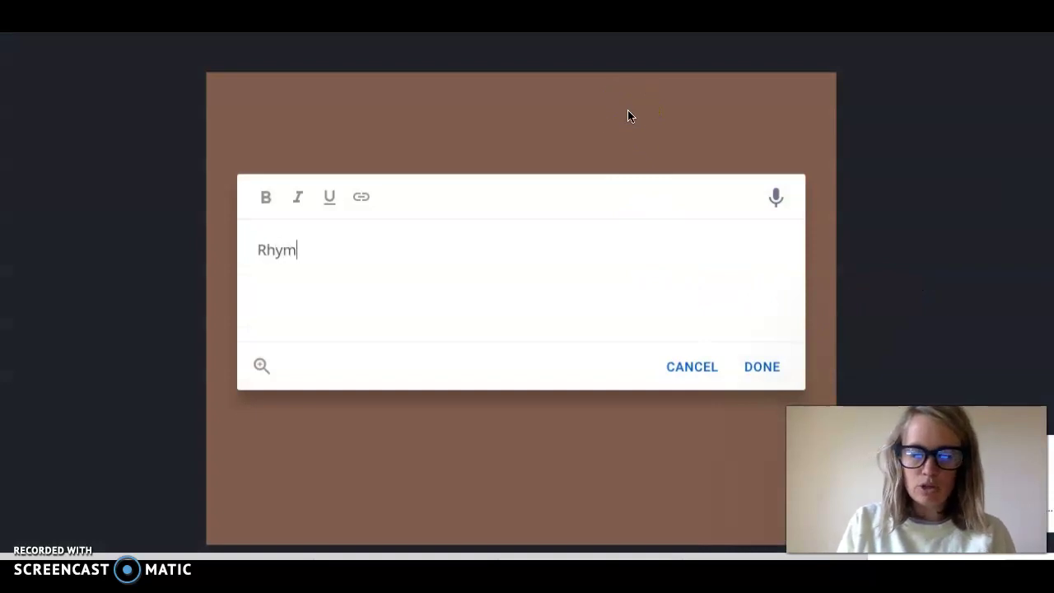
text(ing poem)
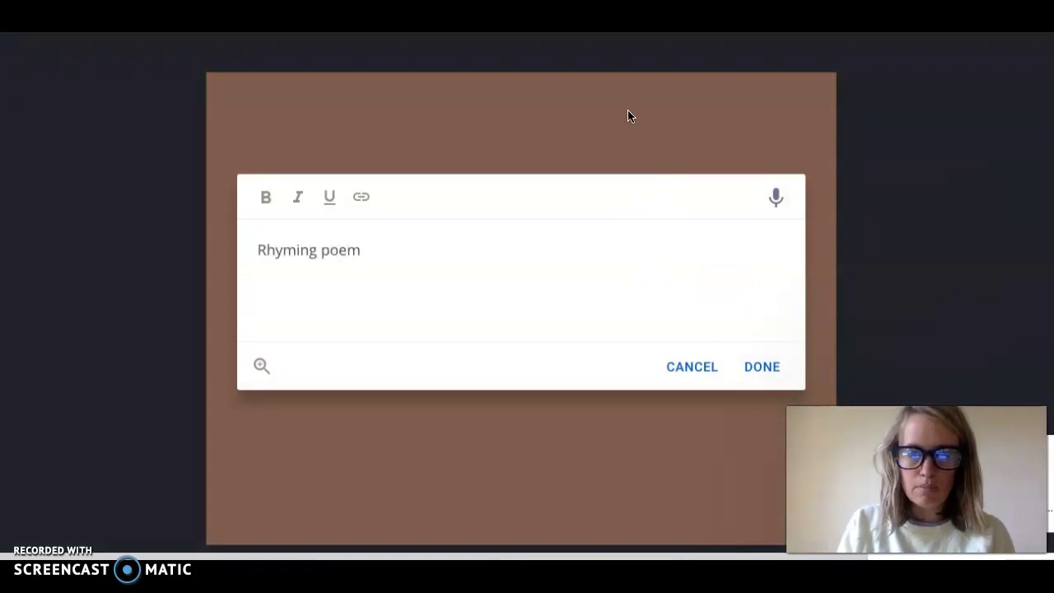
key(BackSpace)
key(BackSpace)
key(BackSpace)
key(BackSpace)
text(Poem)
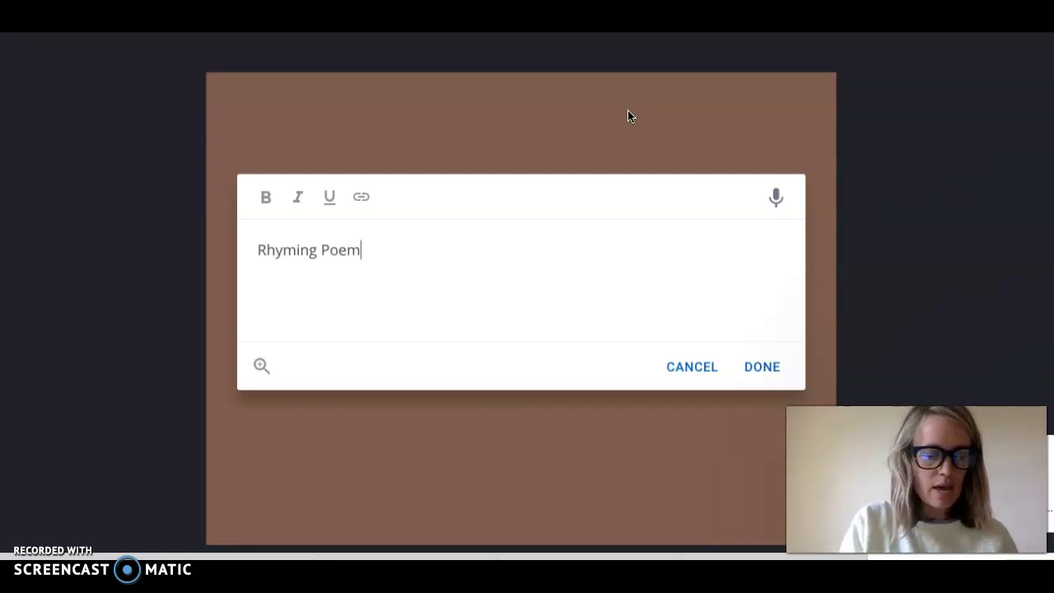
text(: )
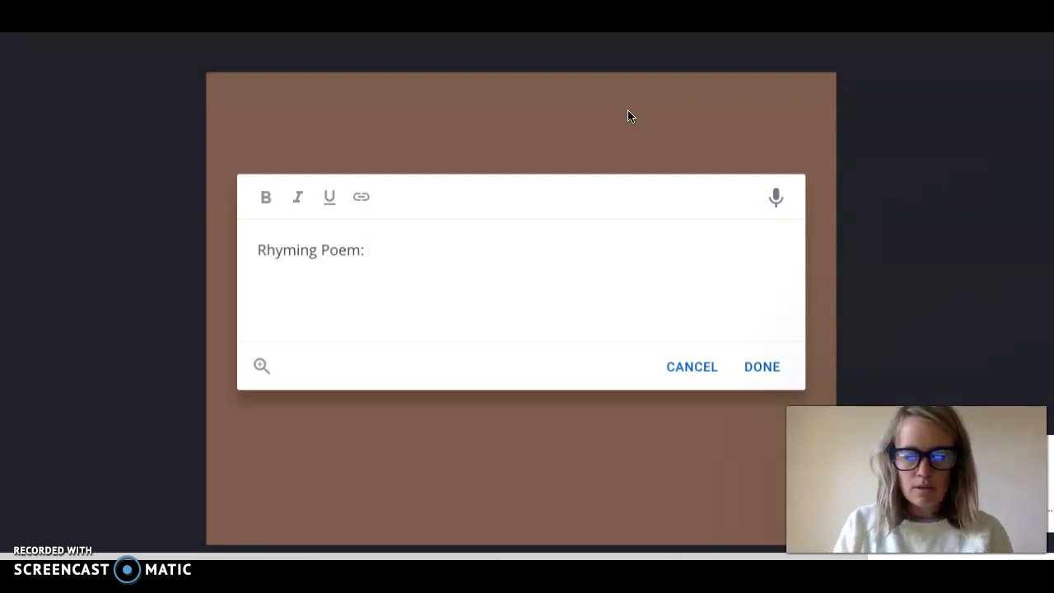
text(fun)
key(BackSpace)
key(BackSpace)
key(BackSpace)
text(F)
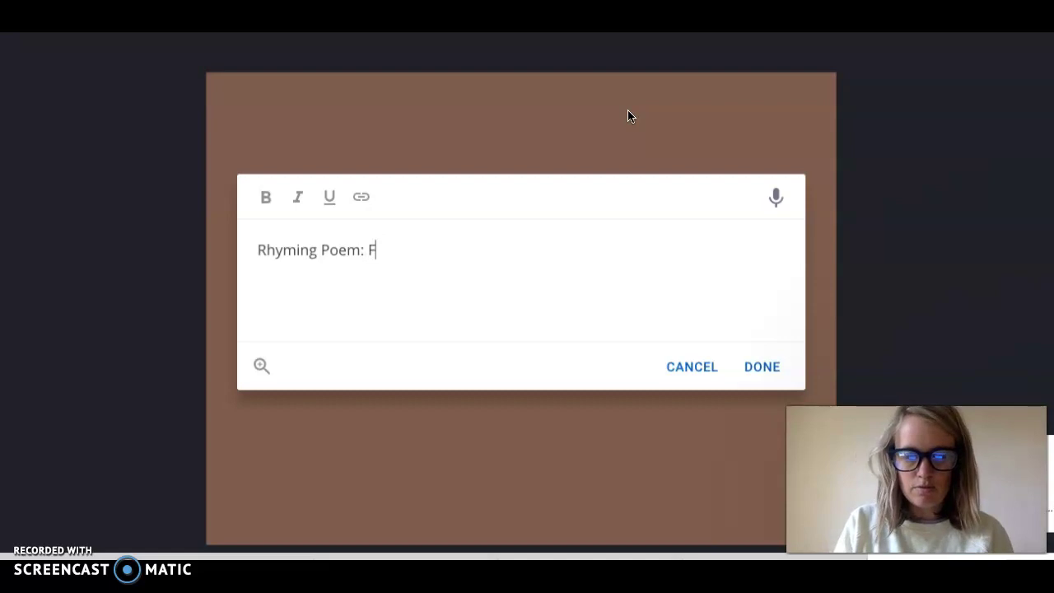
text(un wit)
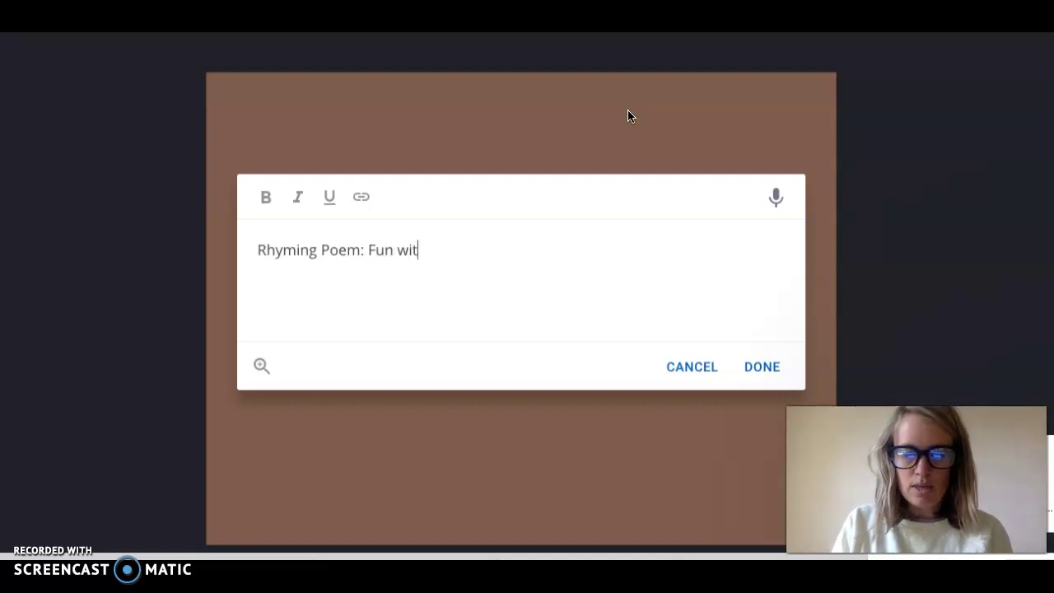
text(h E)
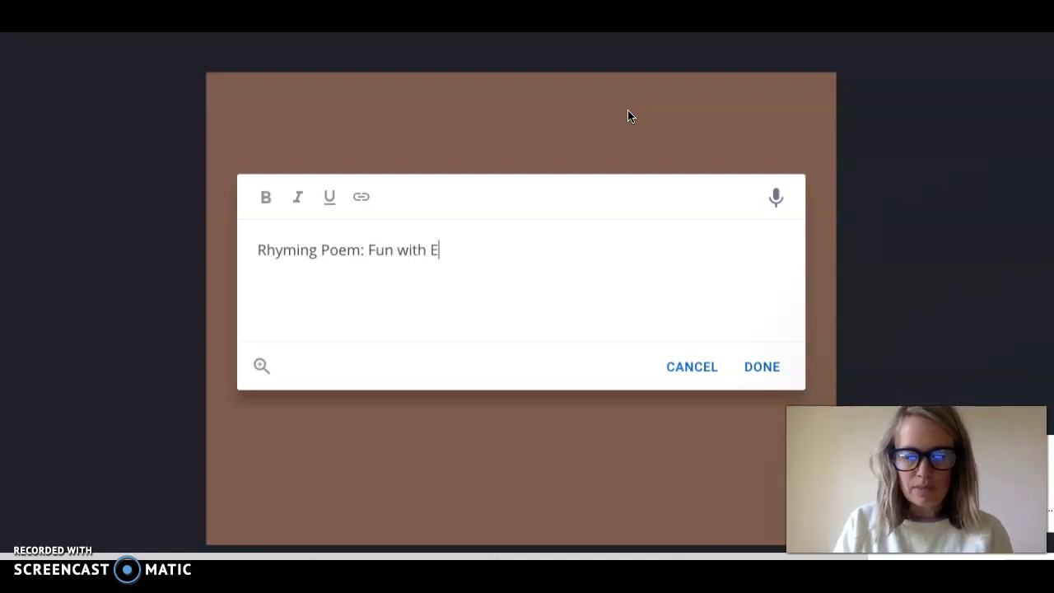
key(BackSpace)
text(my )
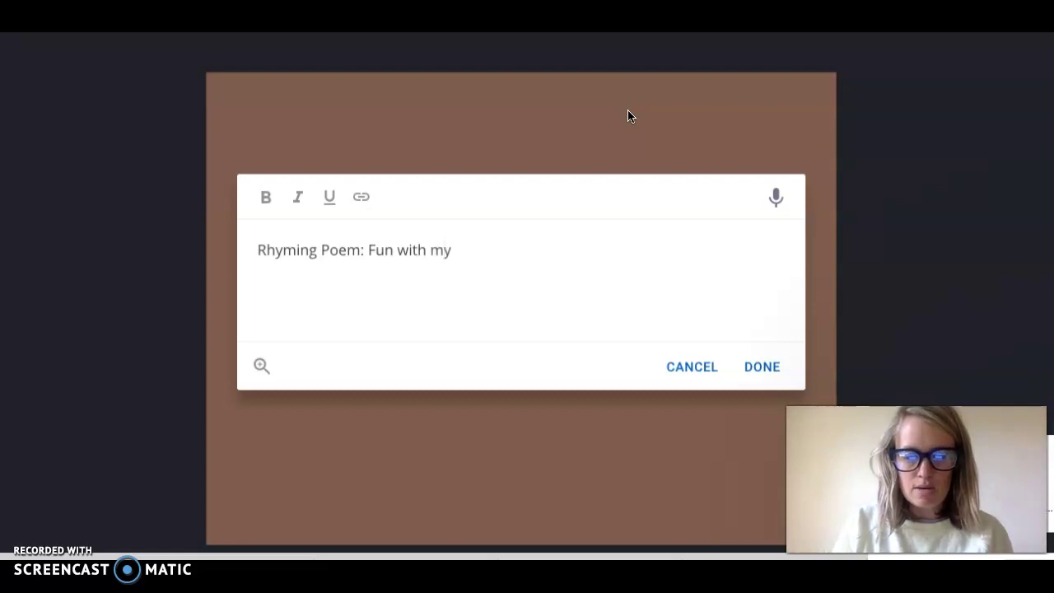
text(Dogs)
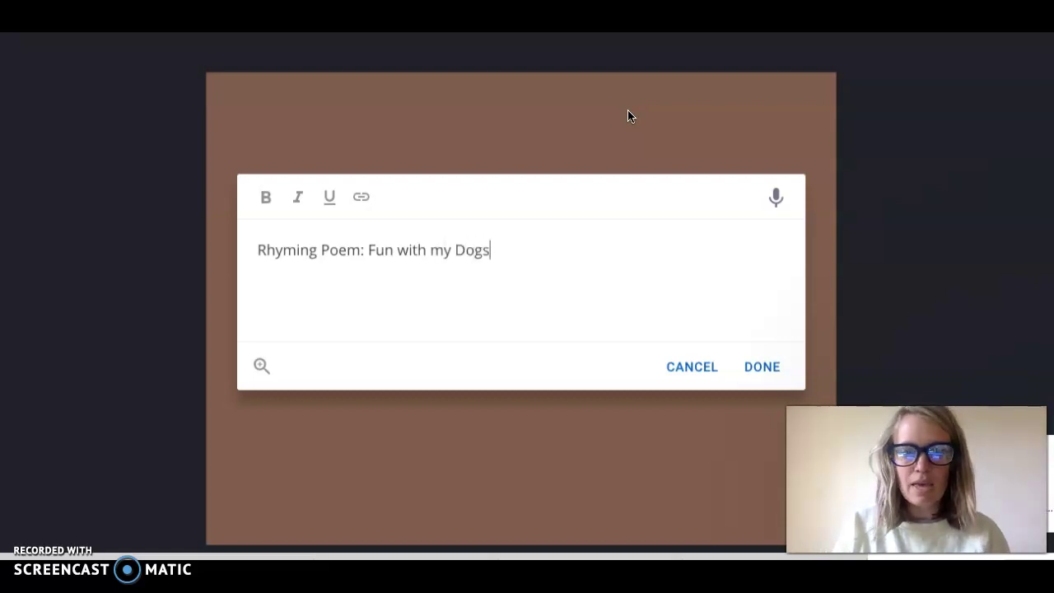
key(Return)
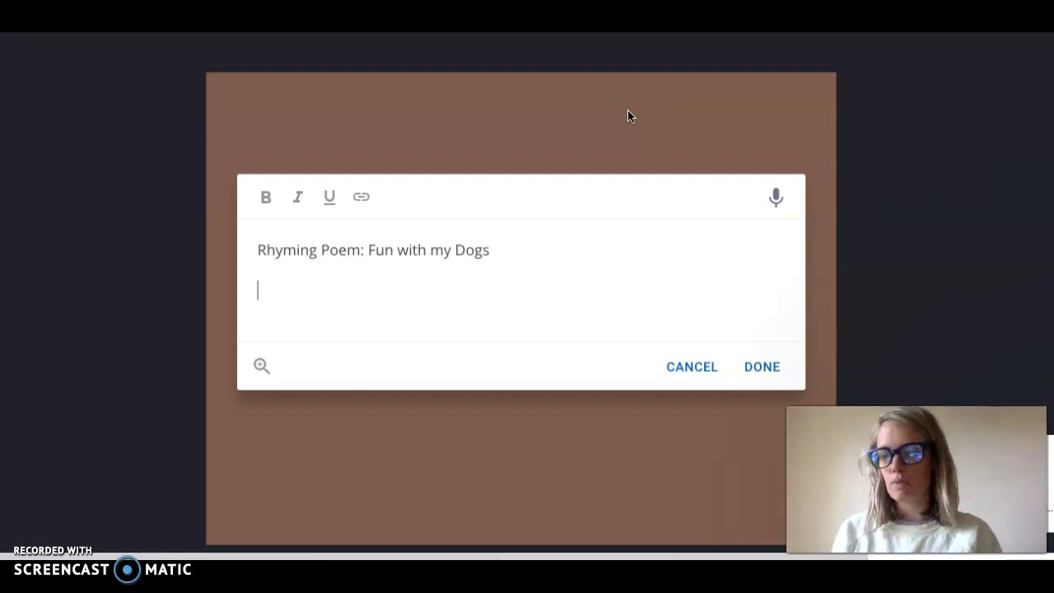
Step: Write the couplet 'Everyone knows that I love my dogs, / Sometimes I even take them on morning jogs!'
key(Return)
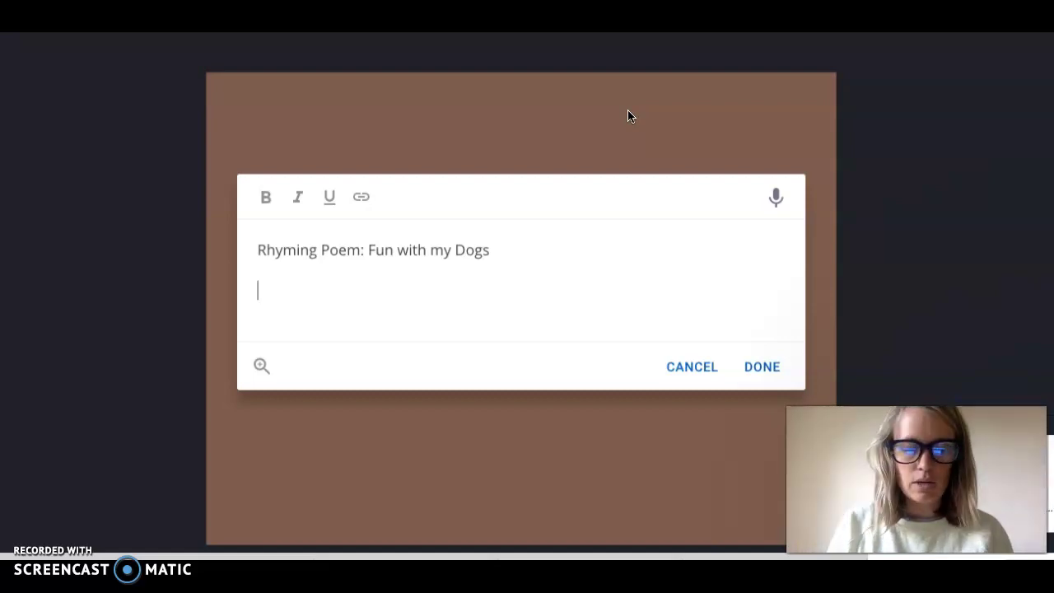
text(Everyone)
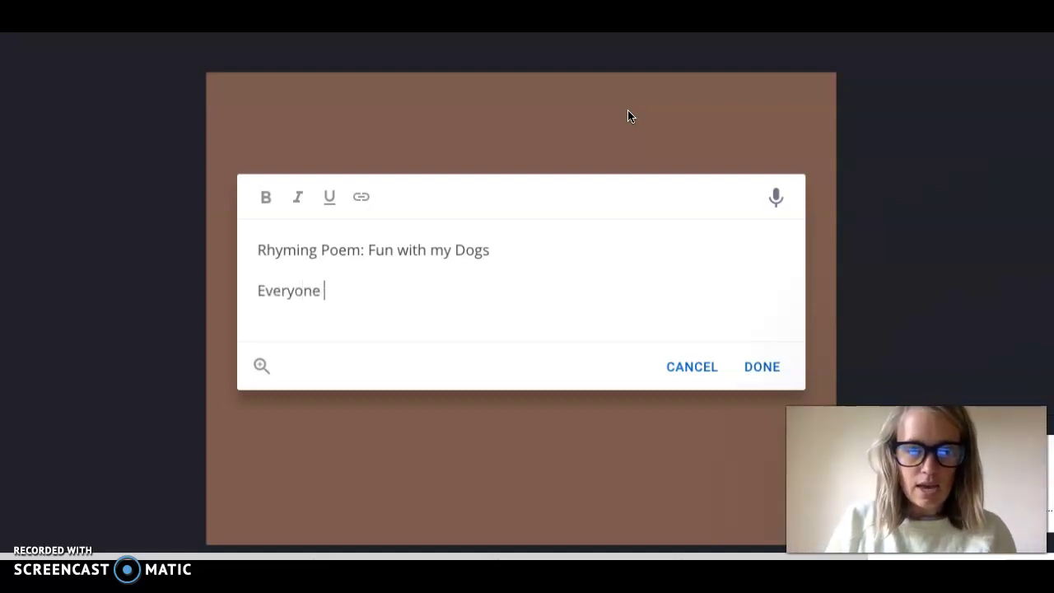
text( knows )
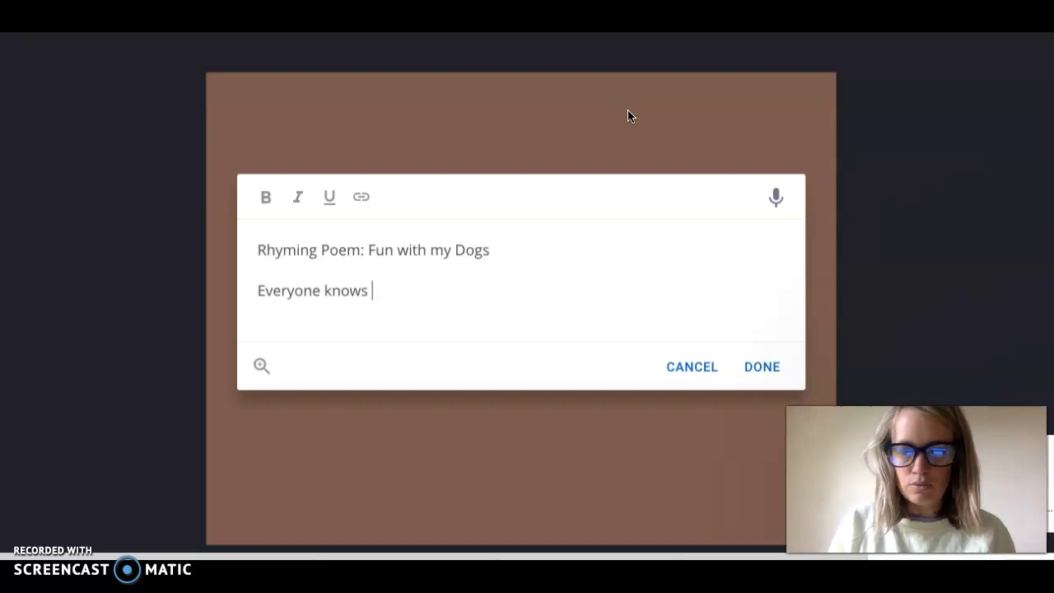
text(Tha)
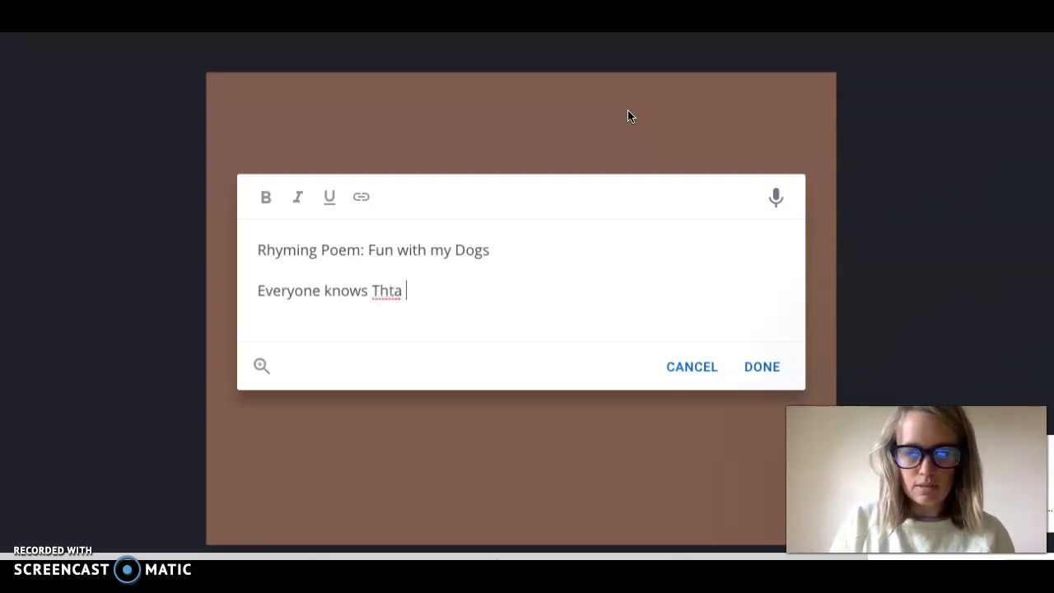
key(BackSpace)
key(BackSpace)
key(BackSpace)
text(that I)
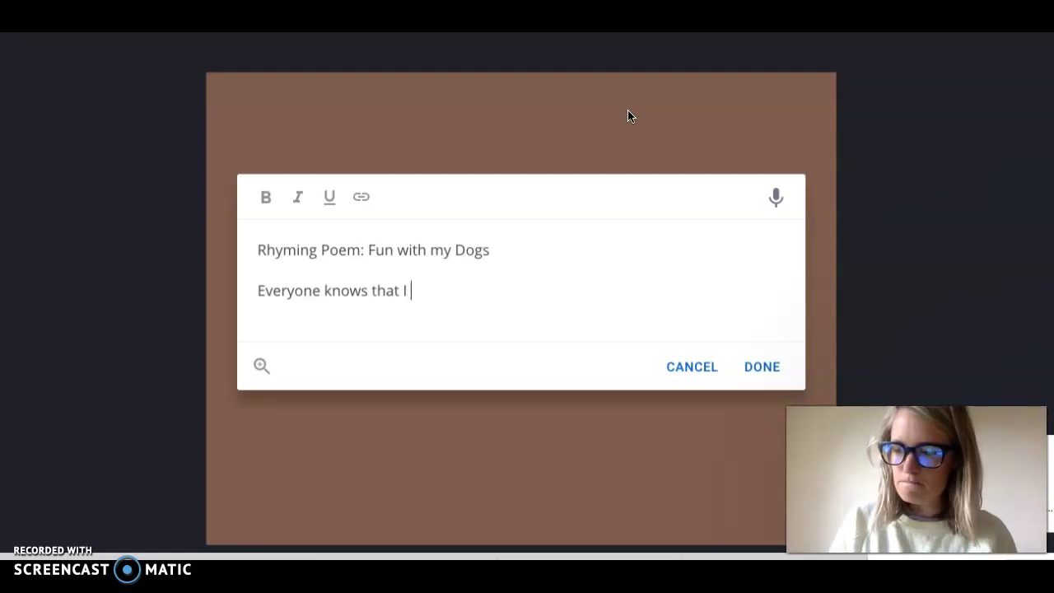
text( love my dogs)
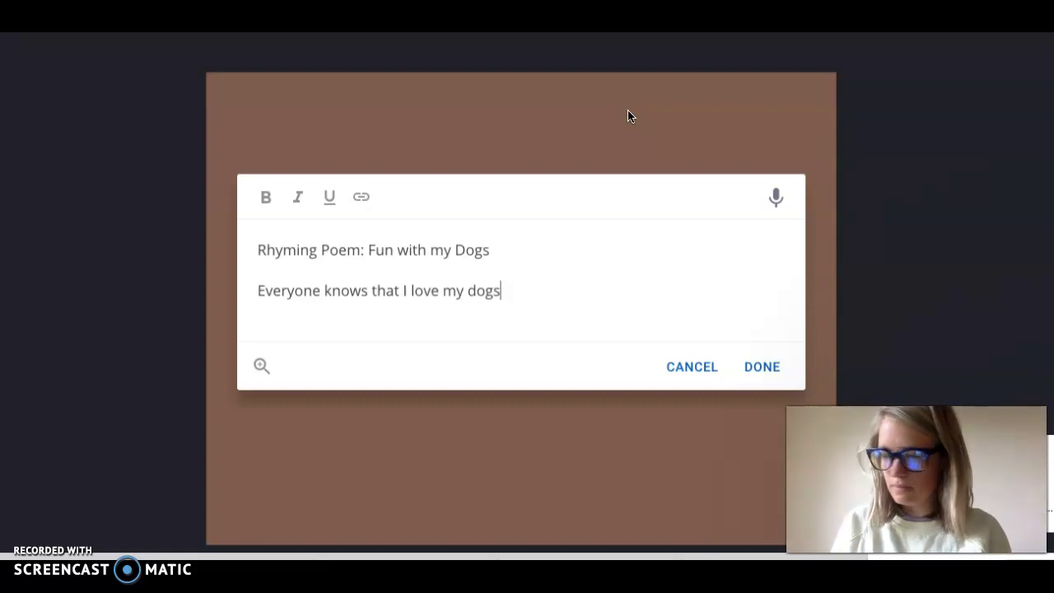
text(,)
key(Return)
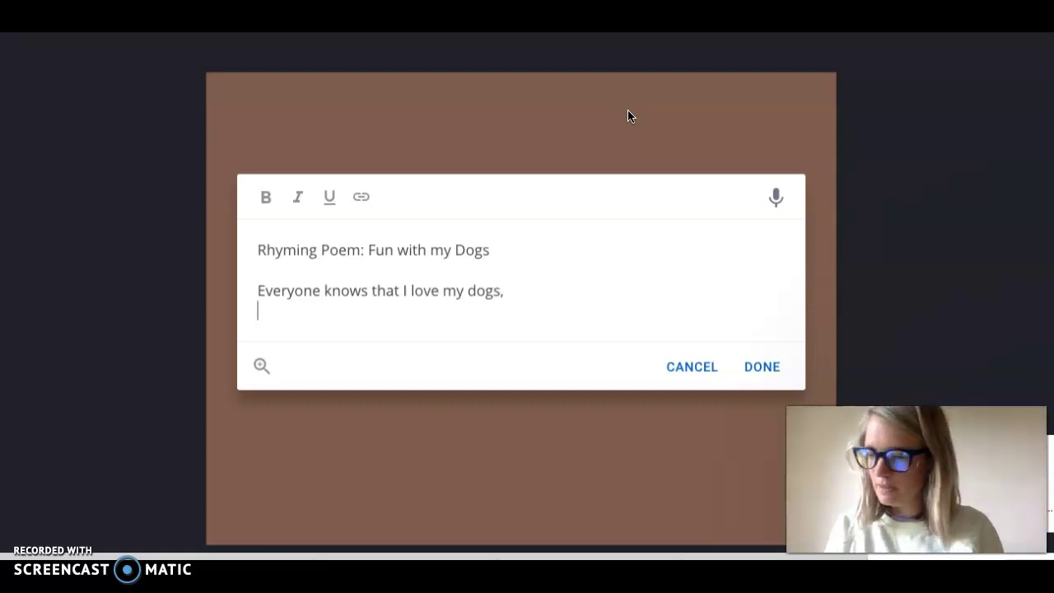
text(Someti)
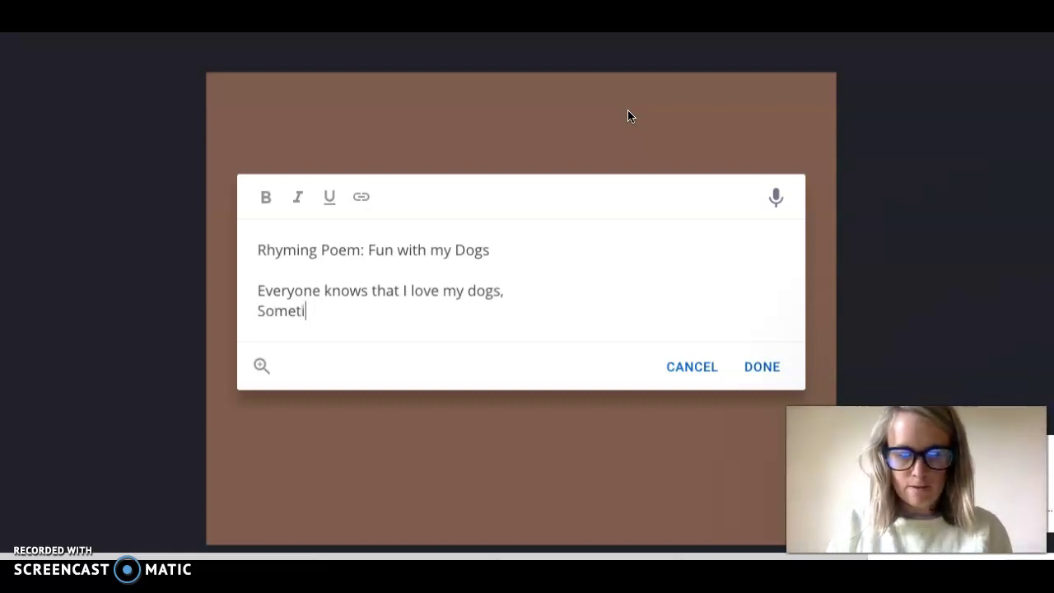
text(mes I even t)
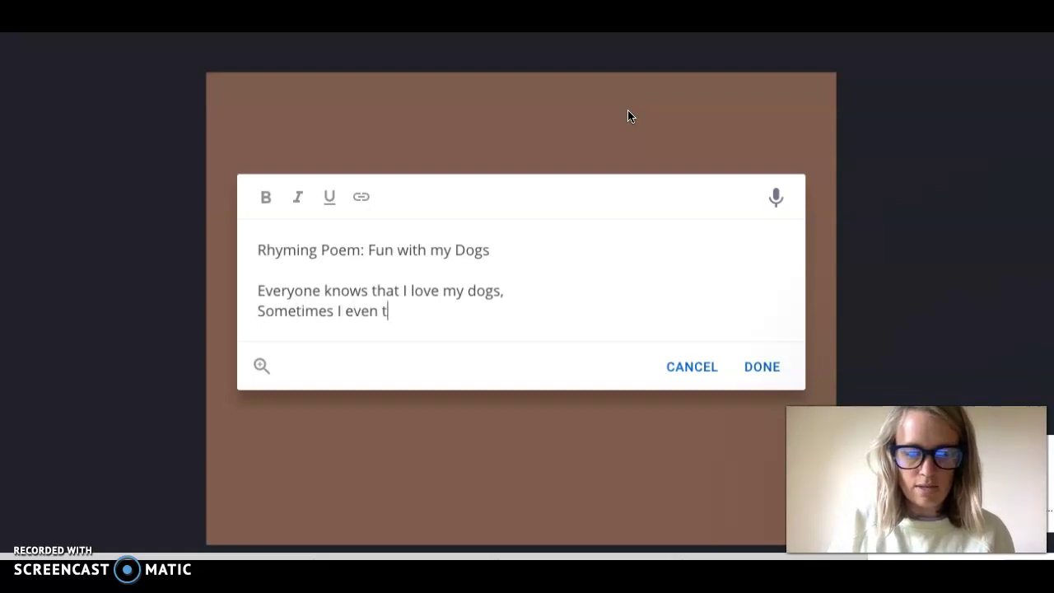
text(ake )
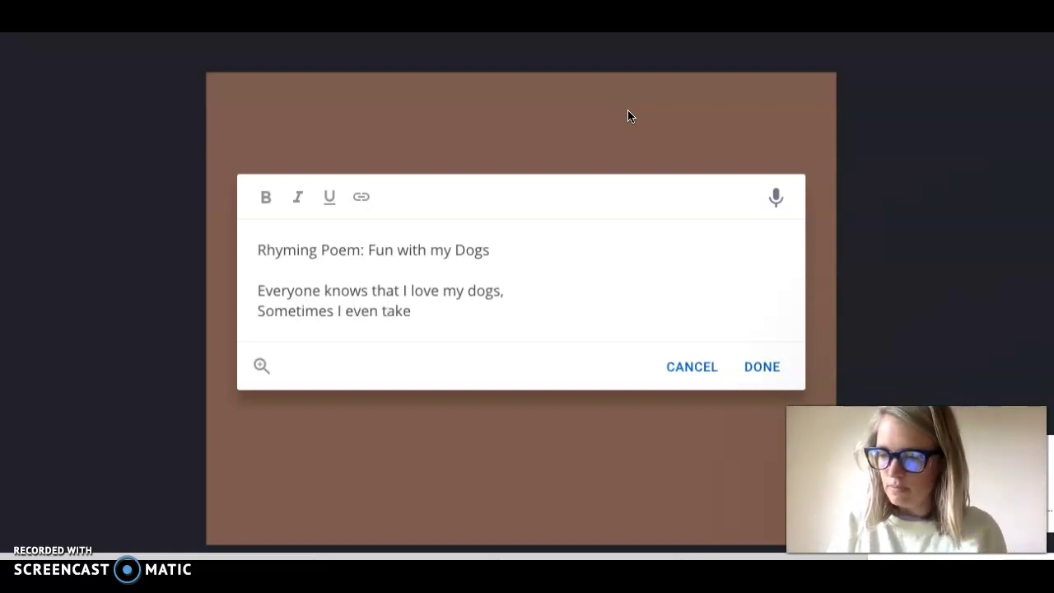
text(them )
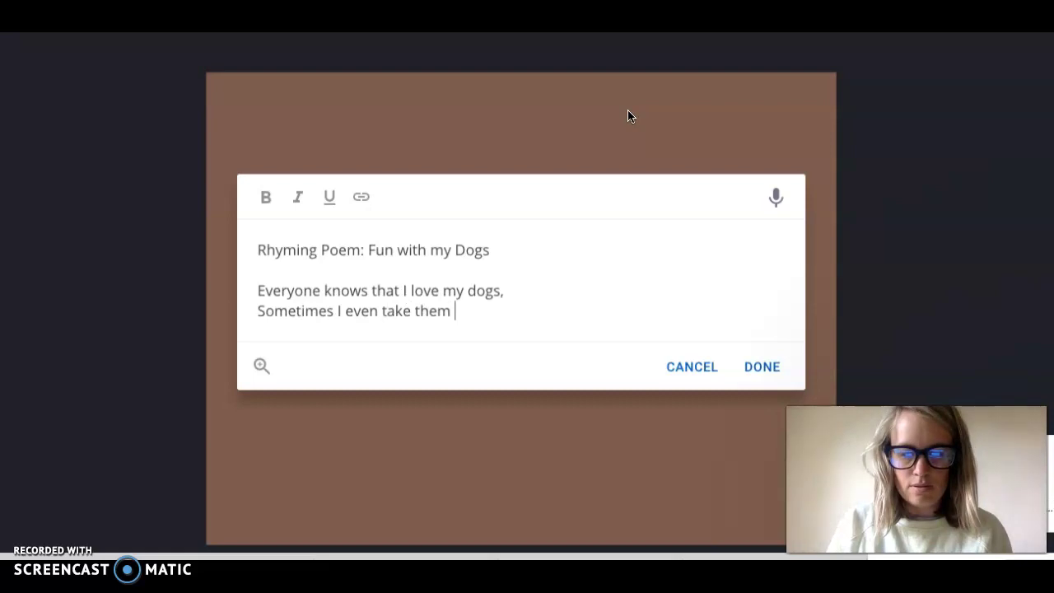
text(on ealr)
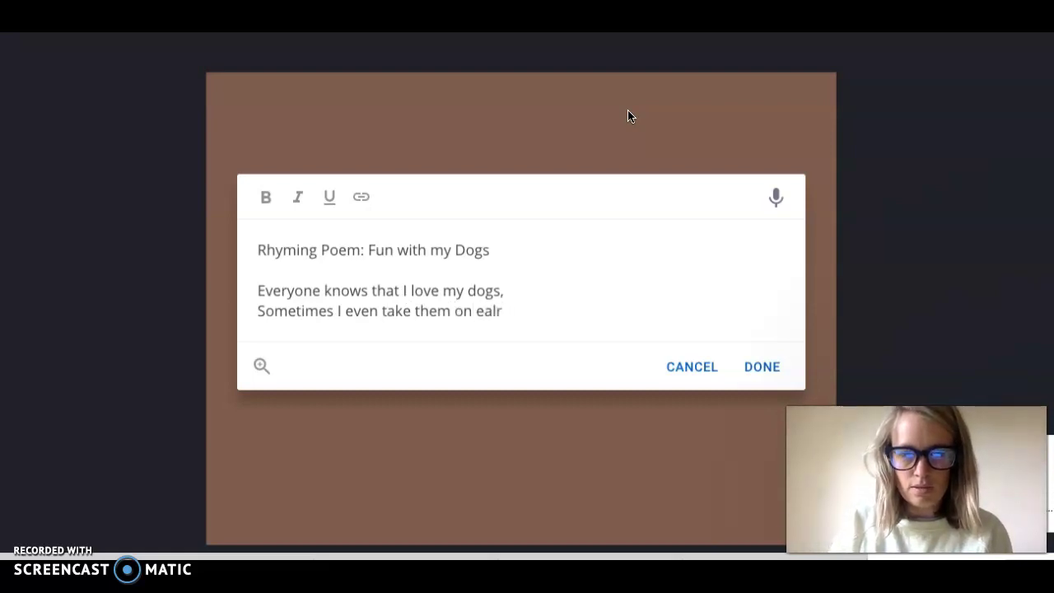
key(BackSpace)
key(BackSpace)
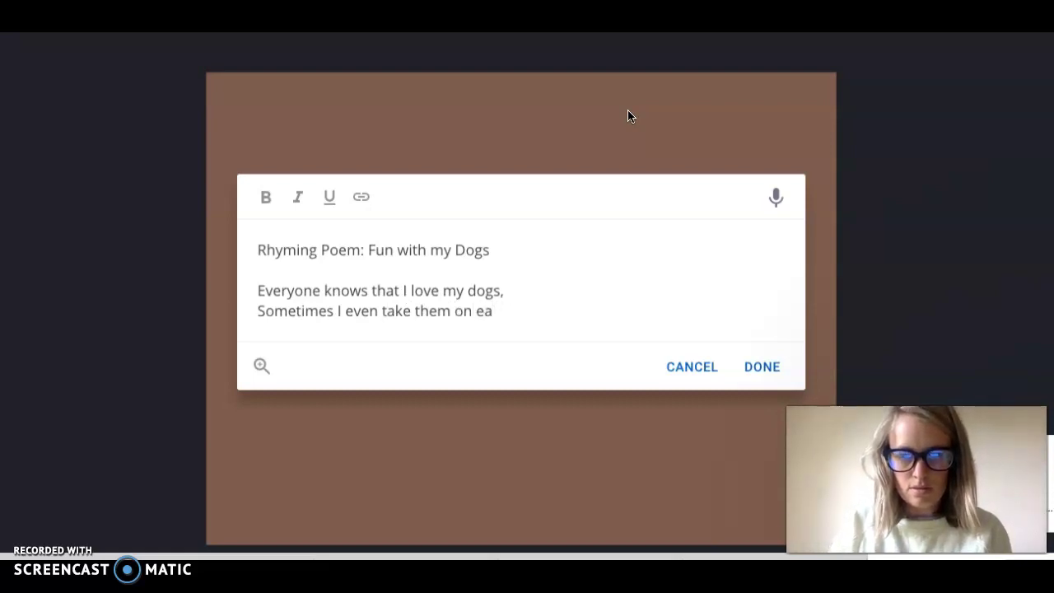
key(BackSpace)
key(BackSpace)
text(morning)
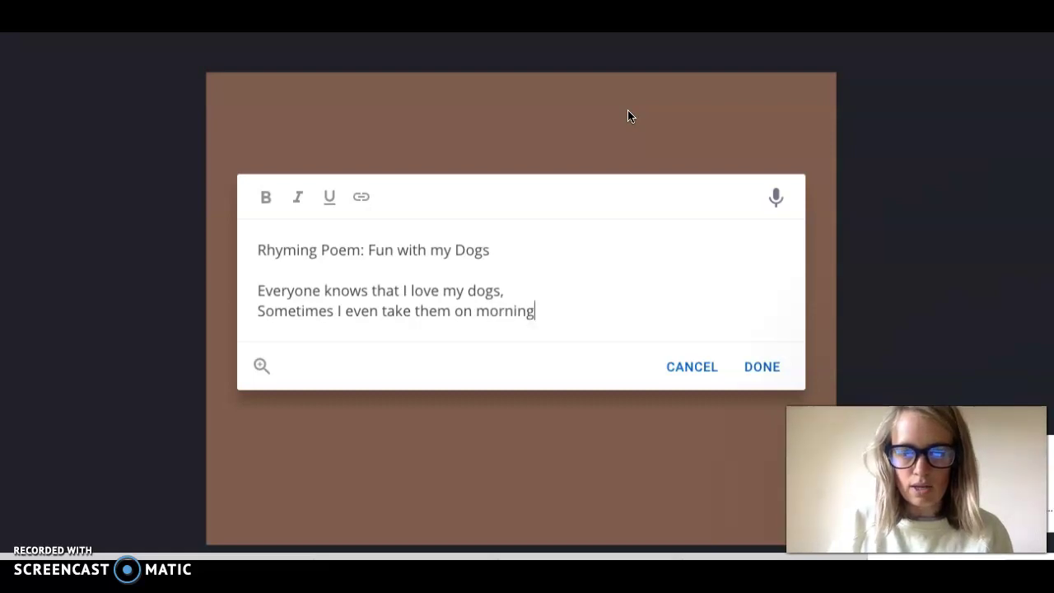
text( jogs)
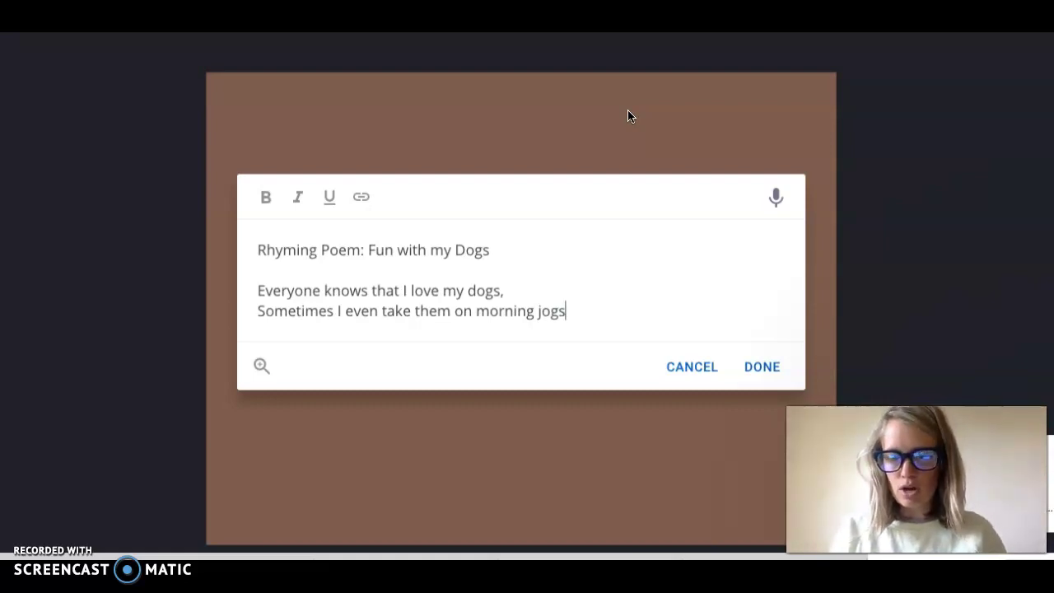
text(!)
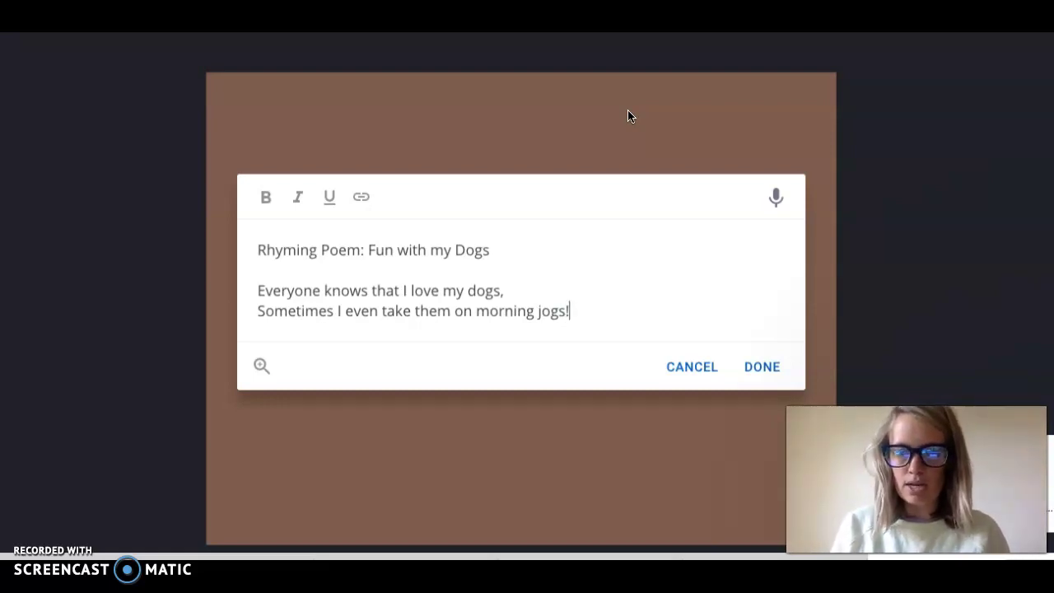
Step: Add the lines 'We always have amazing fun,' and 'Especially when we get to be in the sun!'
key(Return)
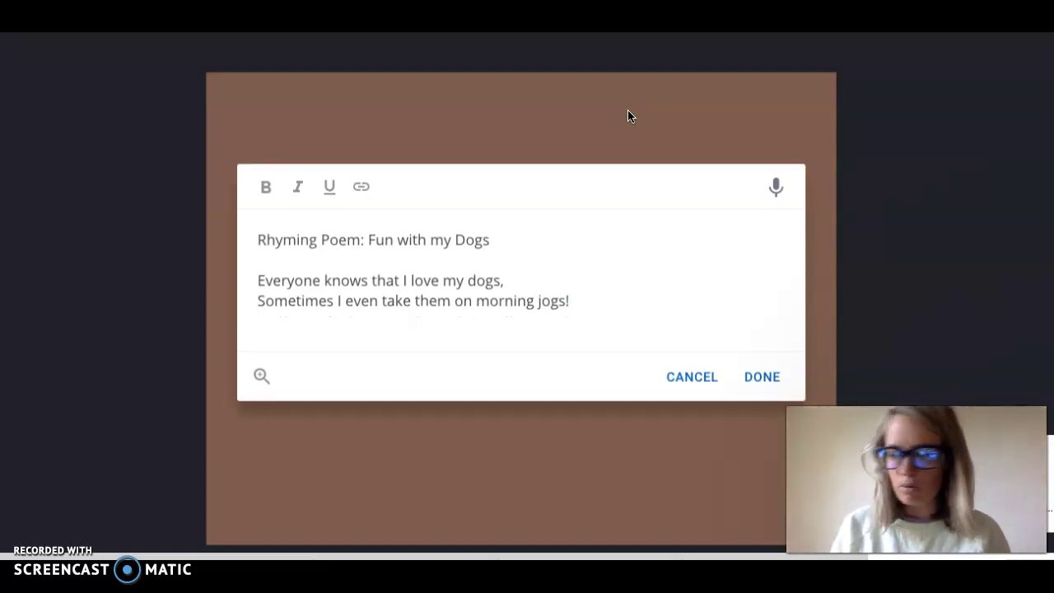
text(We awlats)
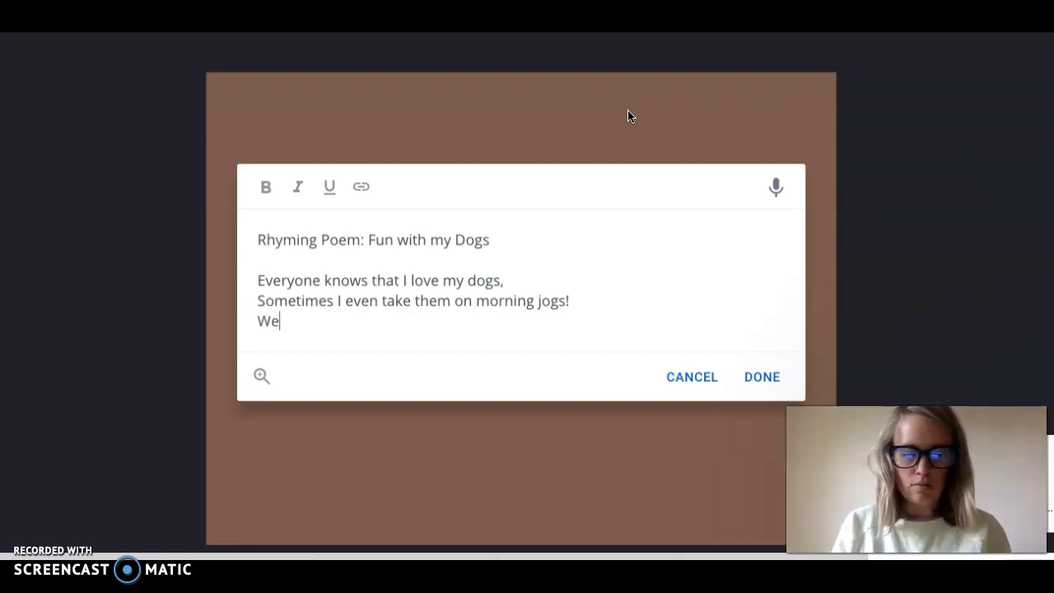
key(BackSpace)
key(BackSpace)
key(BackSpace)
key(BackSpace)
key(BackSpace)
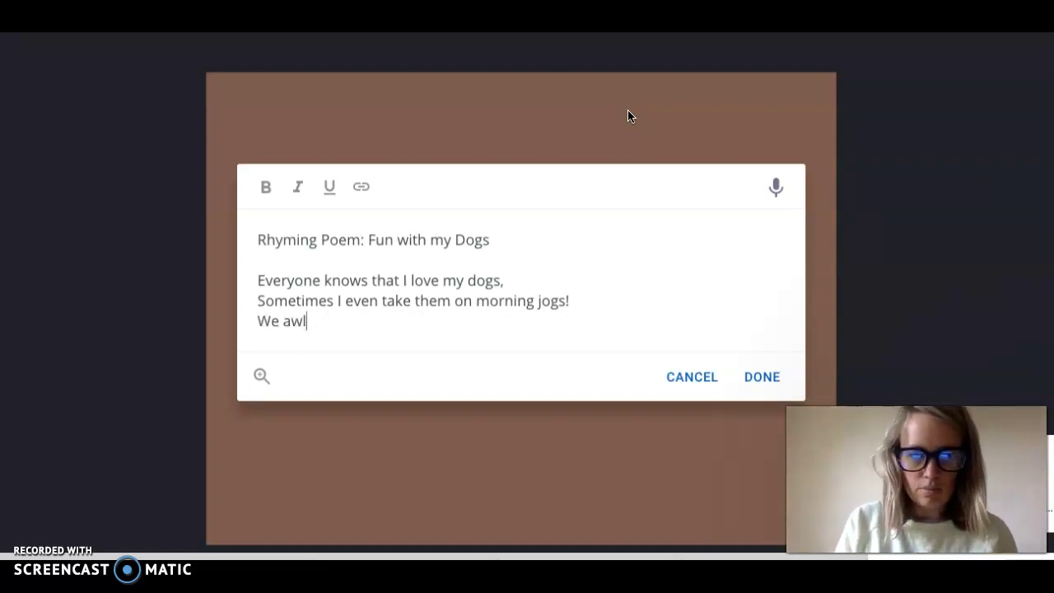
text(lways)
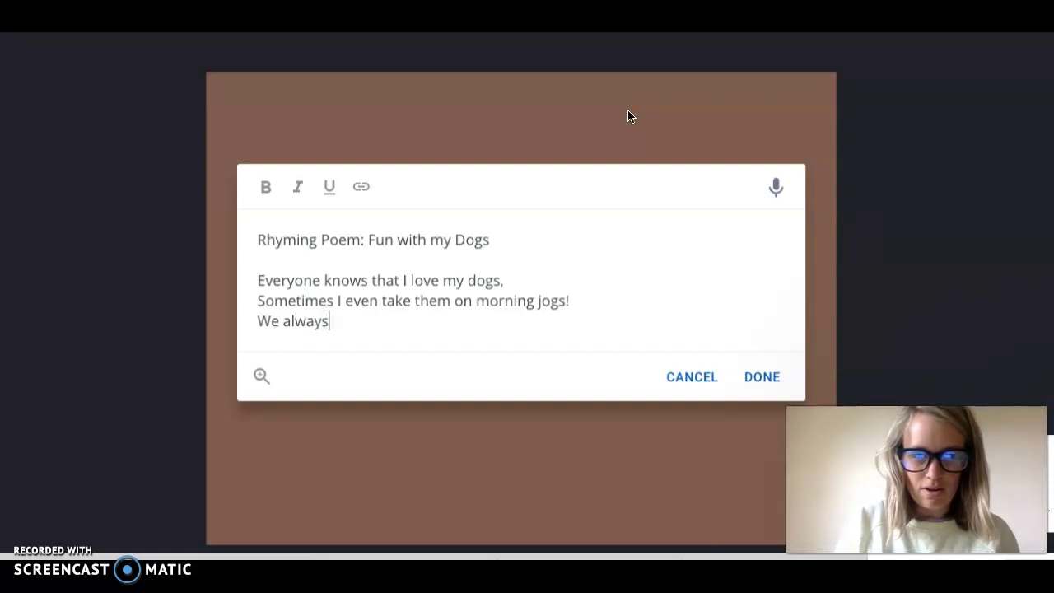
text( have )
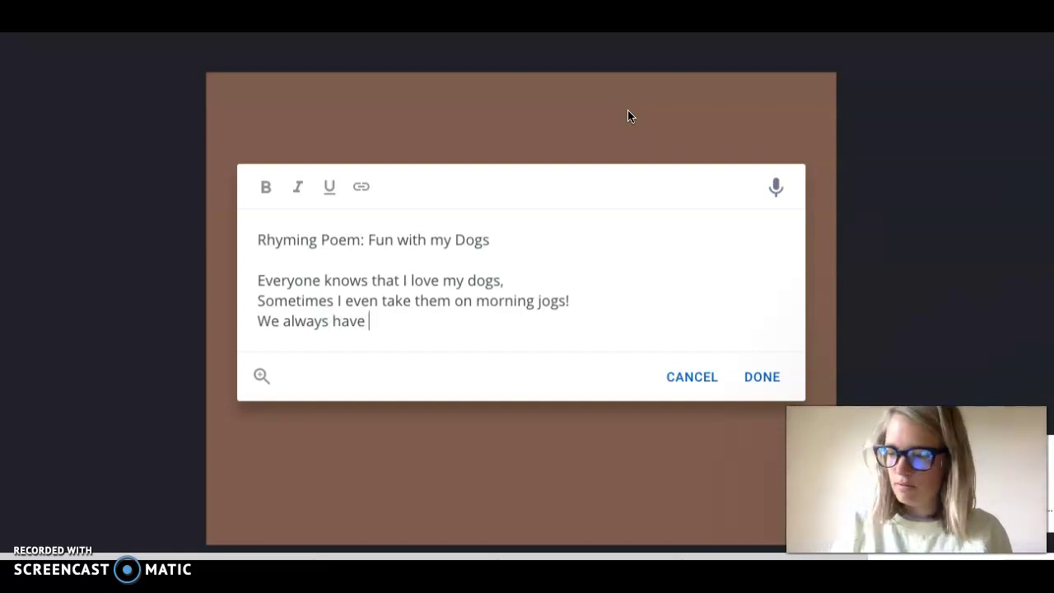
text(amazin)
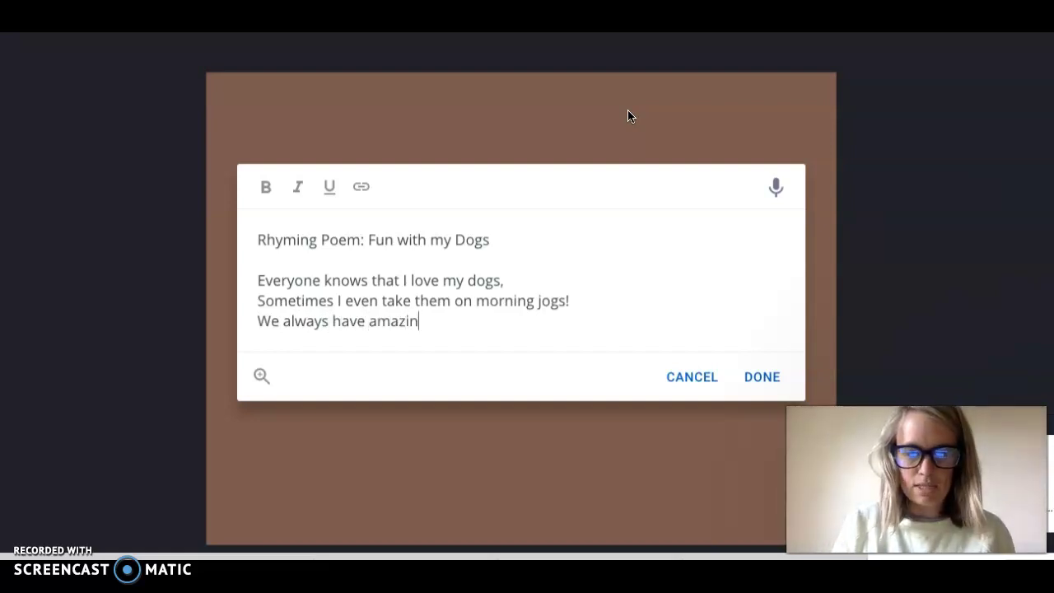
text(g fun.)
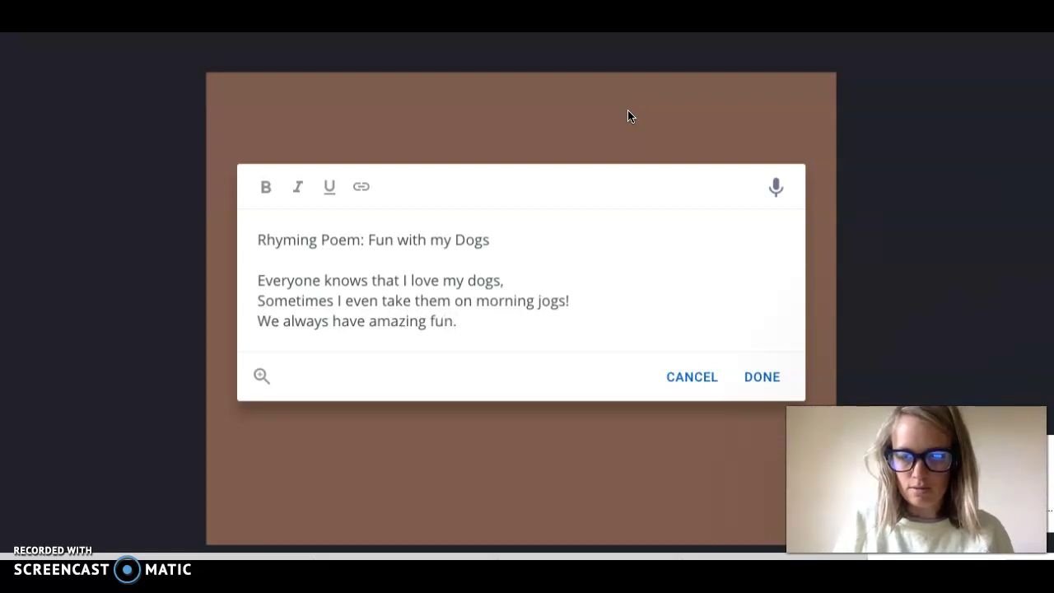
key(BackSpace)
text(,)
key(Return)
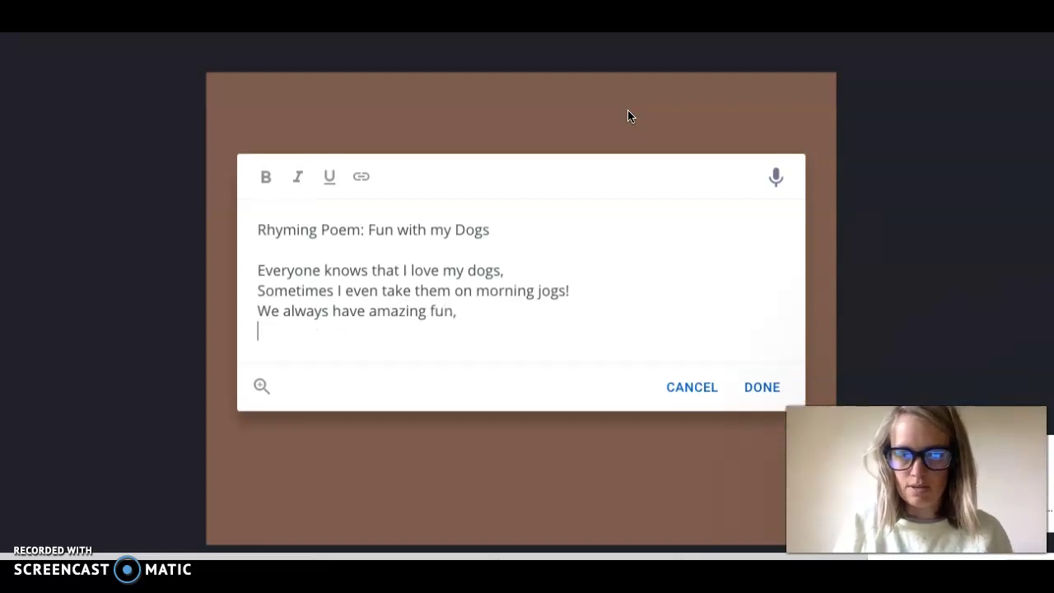
text(Esp)
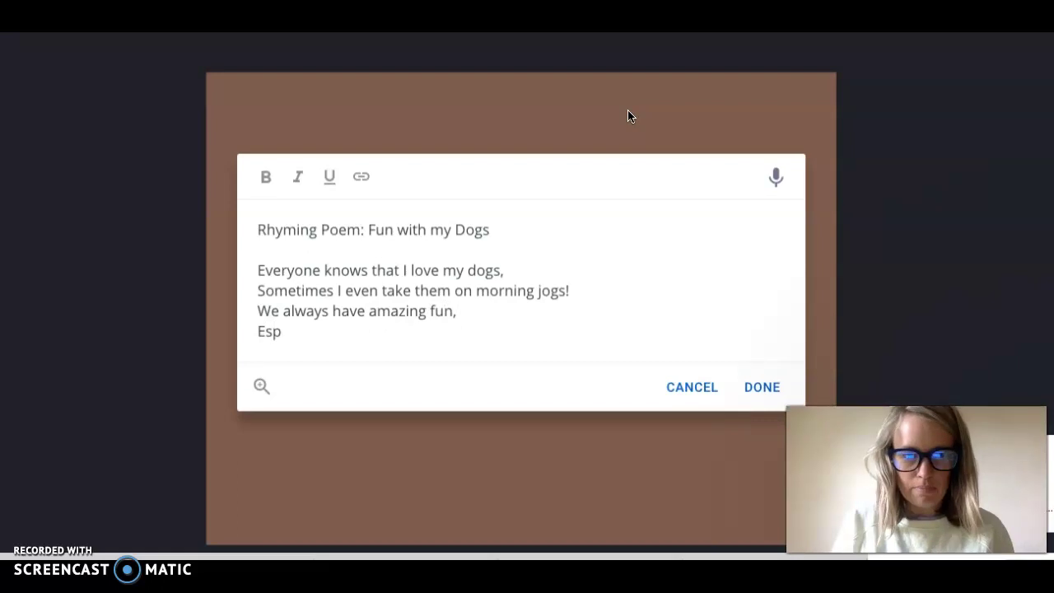
text(ecially )
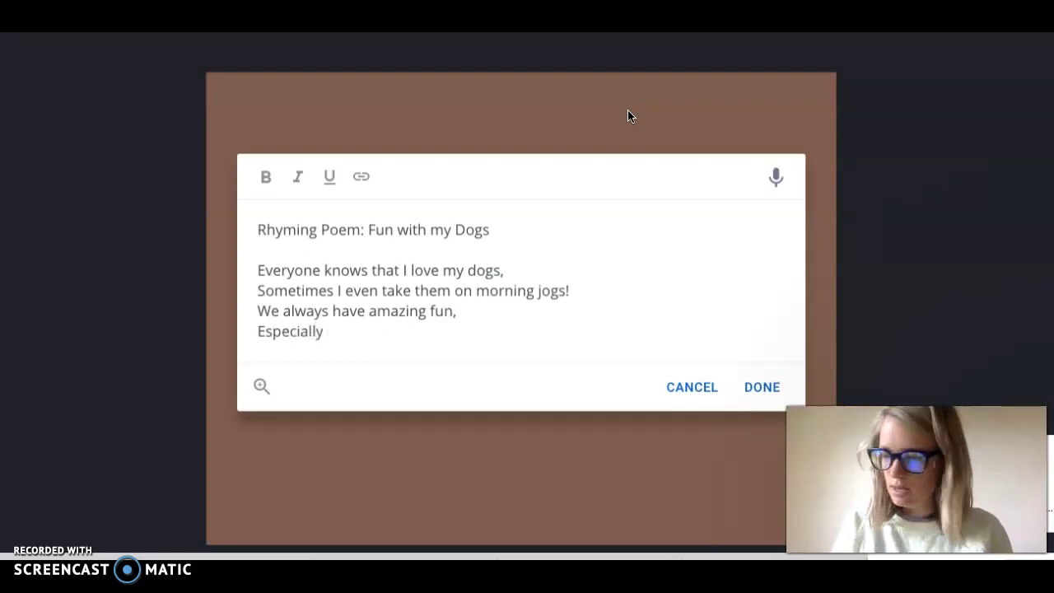
text(when )
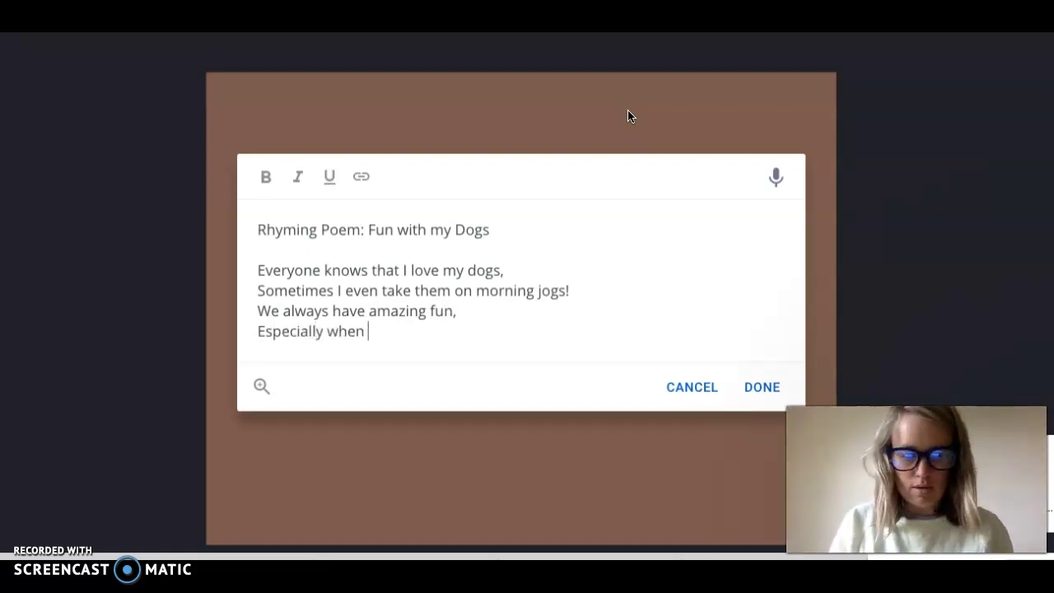
text(we get to )
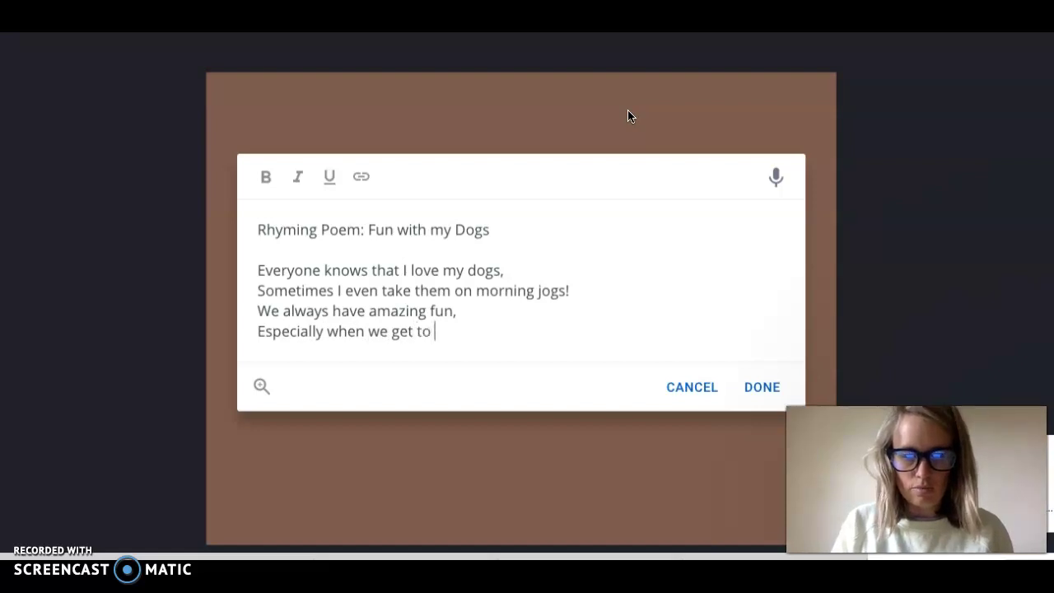
text(be in the )
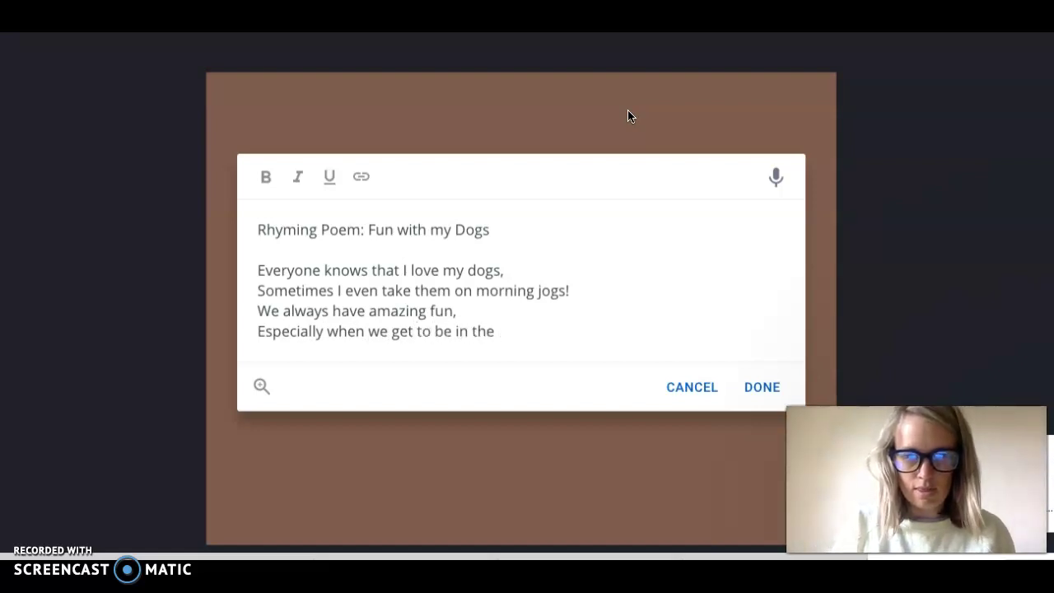
text(sun!)
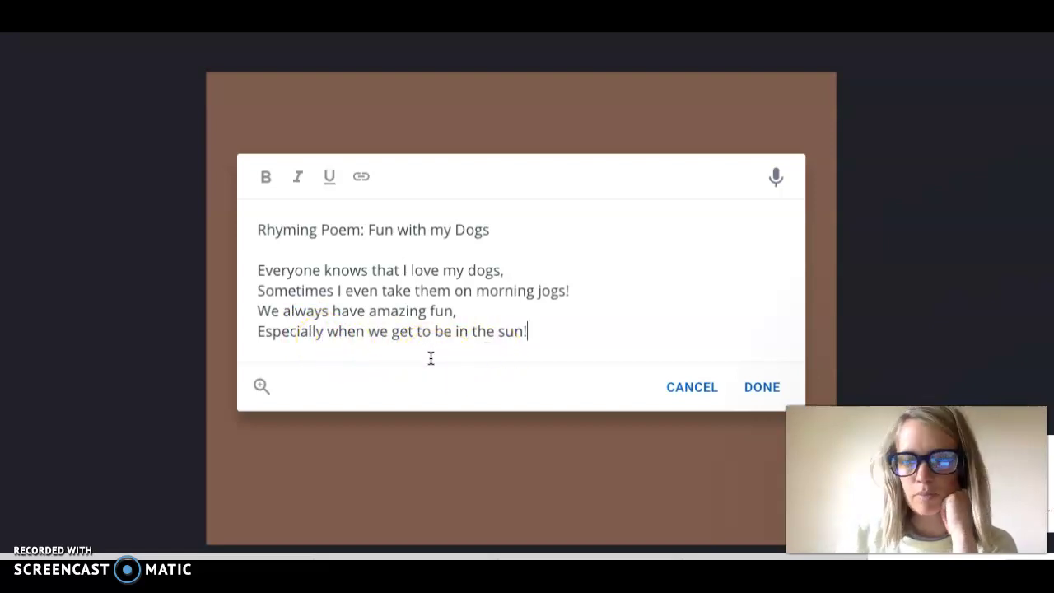
Step: Place the poem, widen its box so 'jogs!' fits, centre it and enlarge the text to 21
click(759, 388)
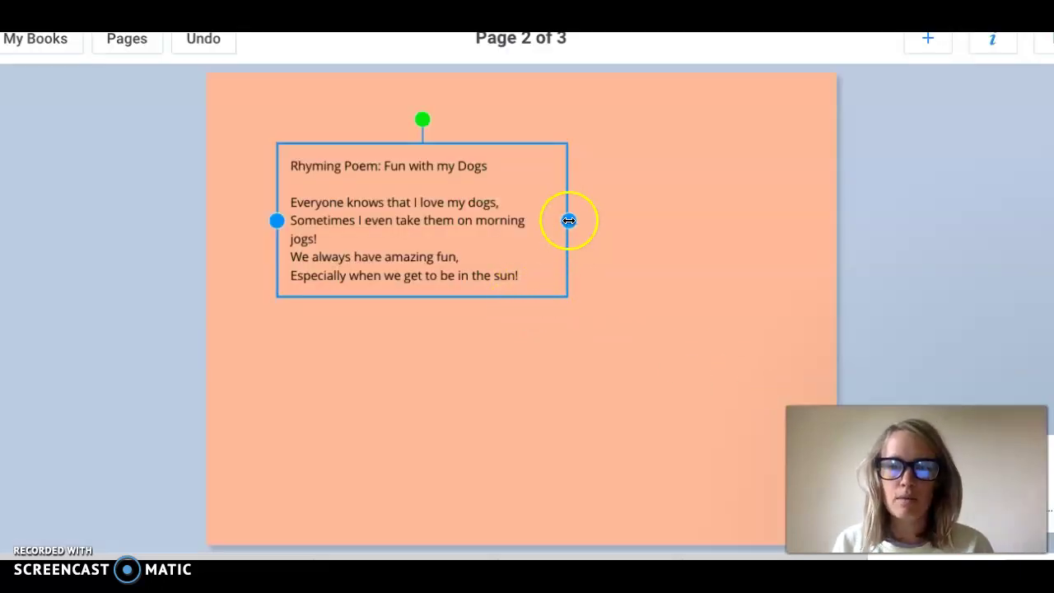
drag(568, 221, 680, 217)
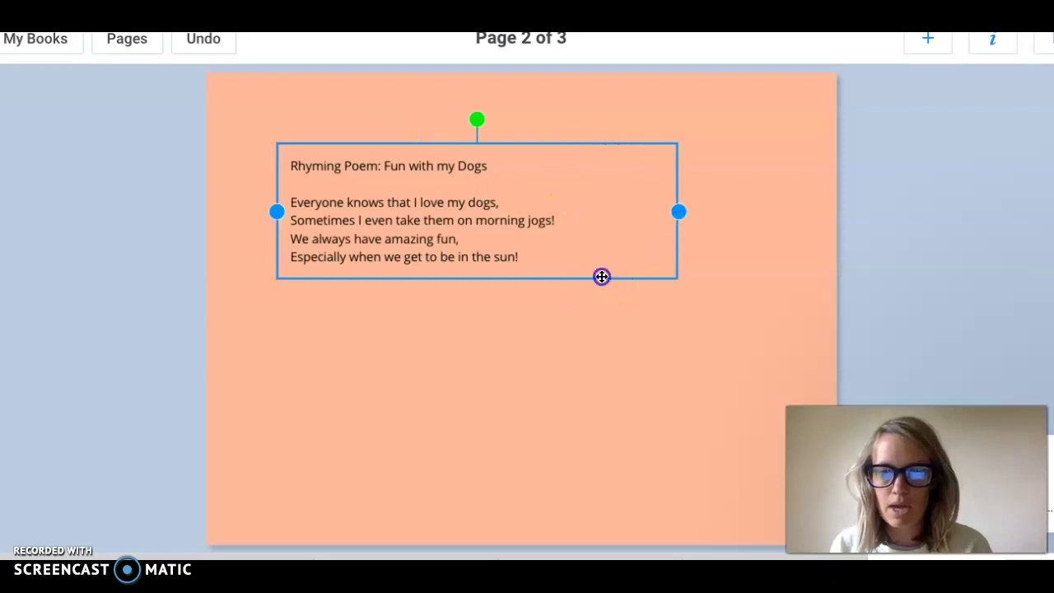
drag(602, 277, 640, 304)
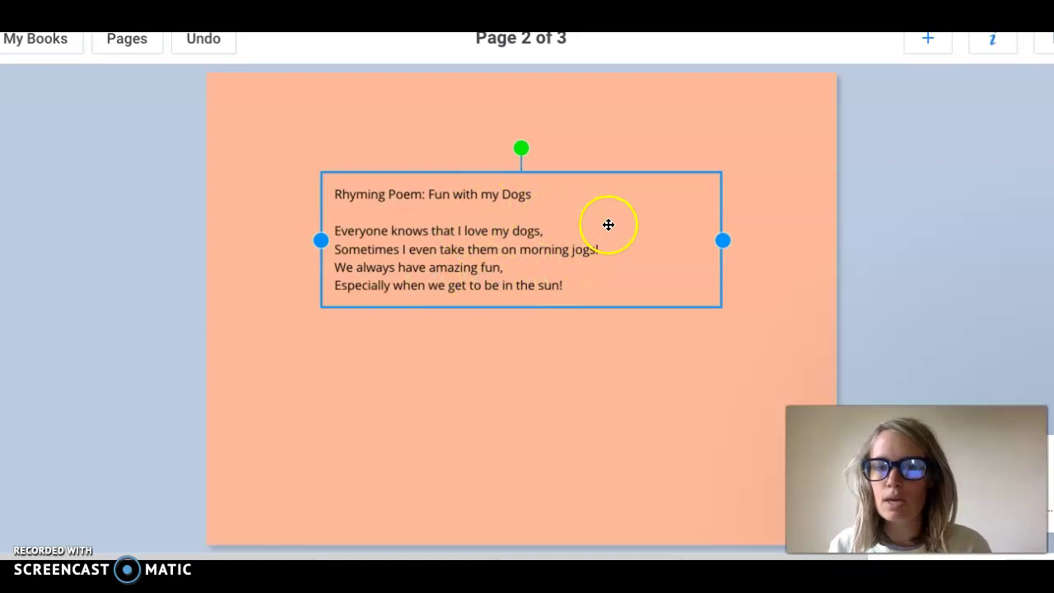
click(992, 41)
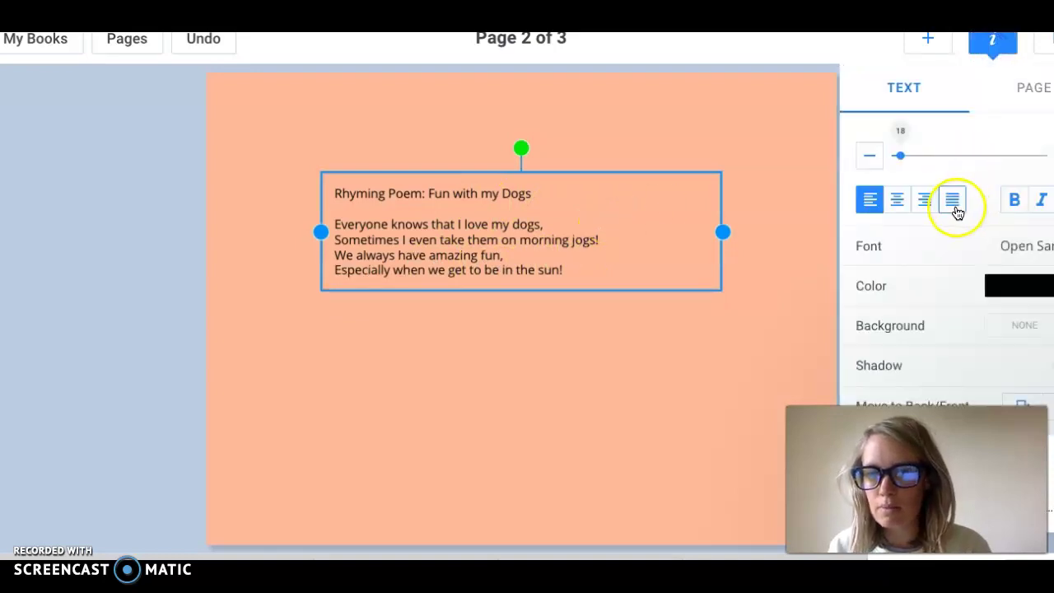
drag(900, 155, 901, 155)
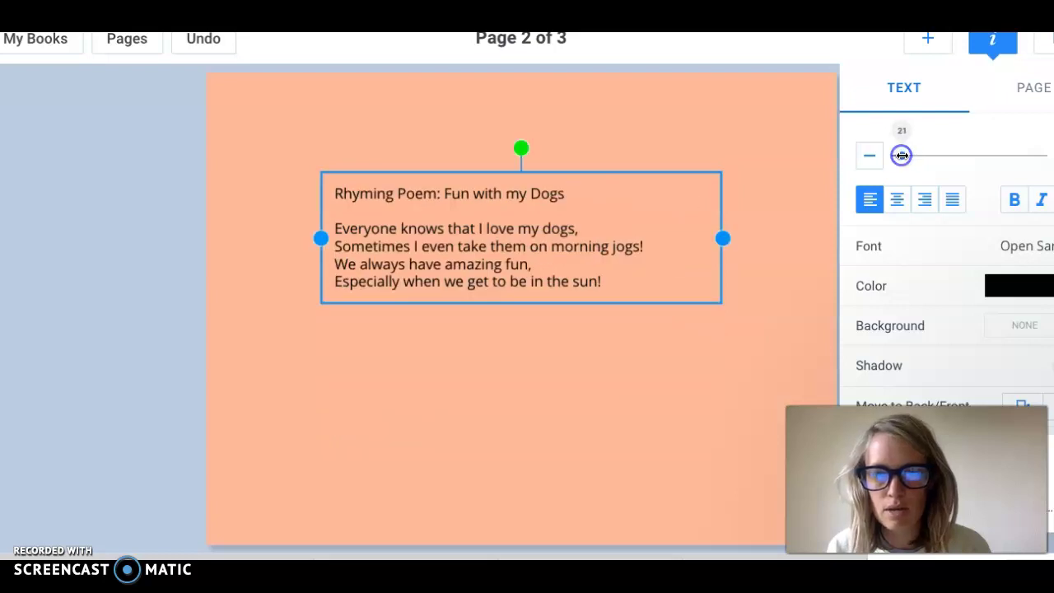
click(756, 337)
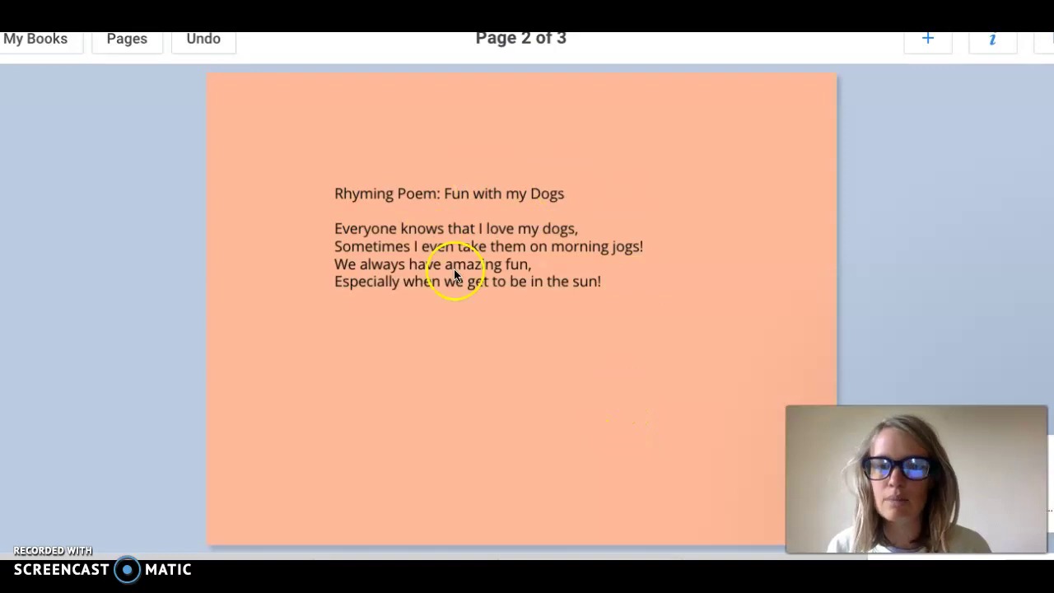
click(520, 279)
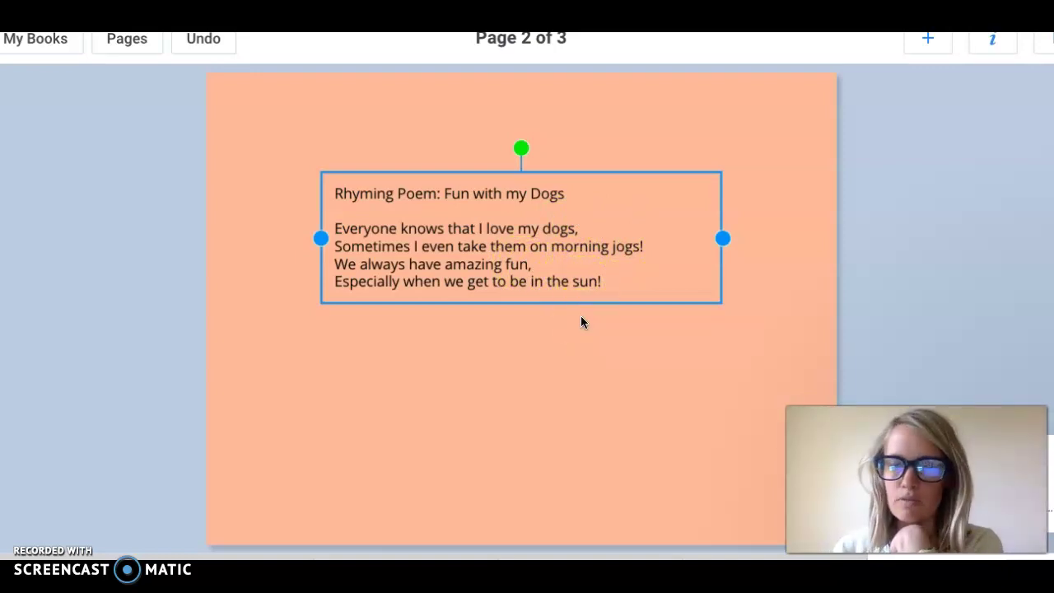
click(650, 357)
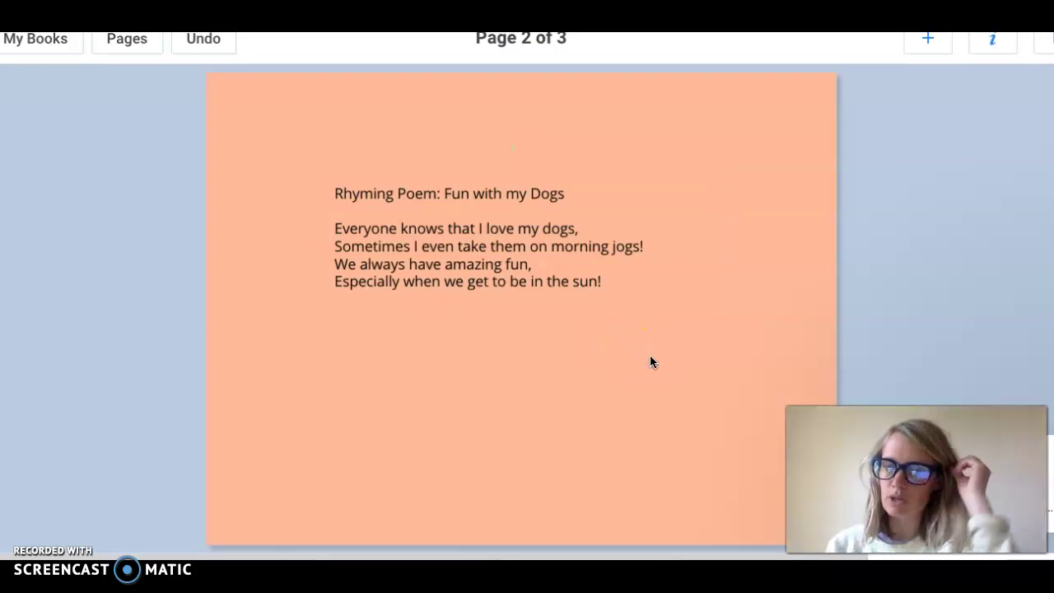